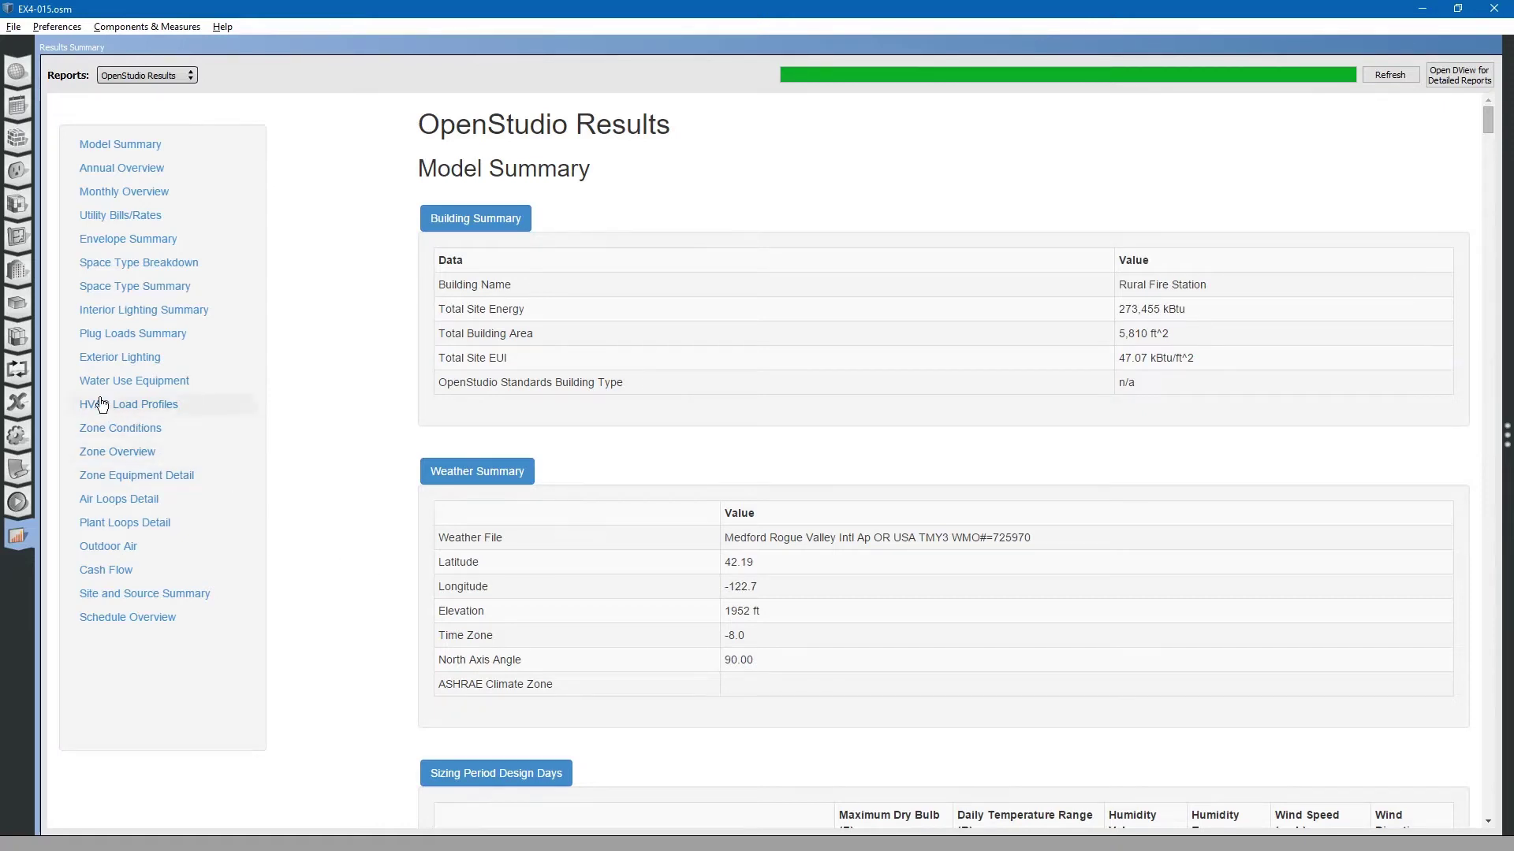
Switch from Results Summary to the HVAC Systems diagram of the Service Hot Water loop.
click(17, 369)
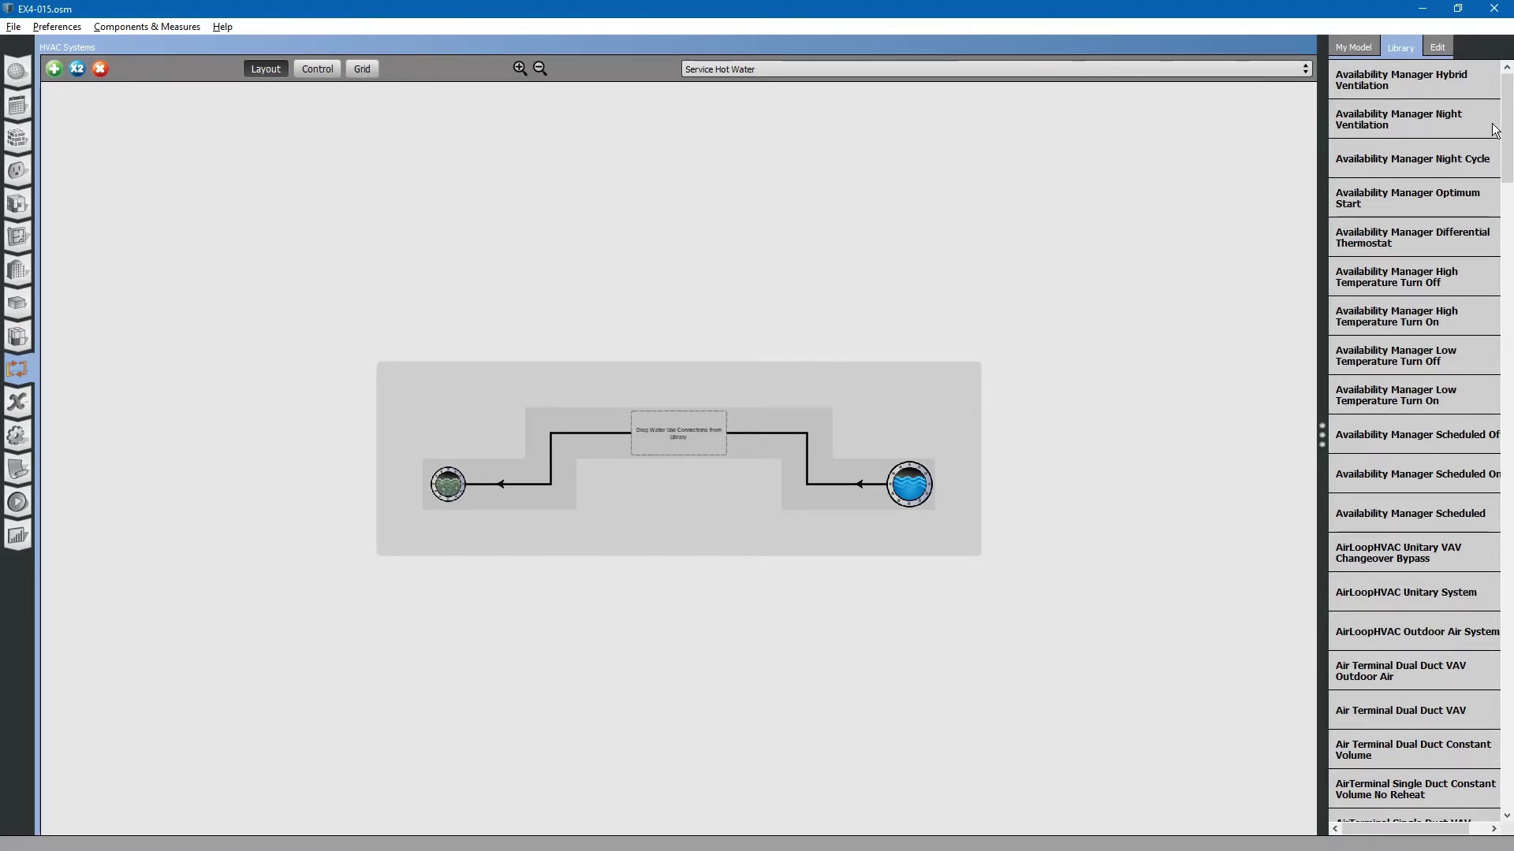
Drag FireStation DHW Water Use Connection from the Library onto the loop's demand drop zone.
scroll(1495, 131, down, 5)
scroll(1450, 410, down, 20)
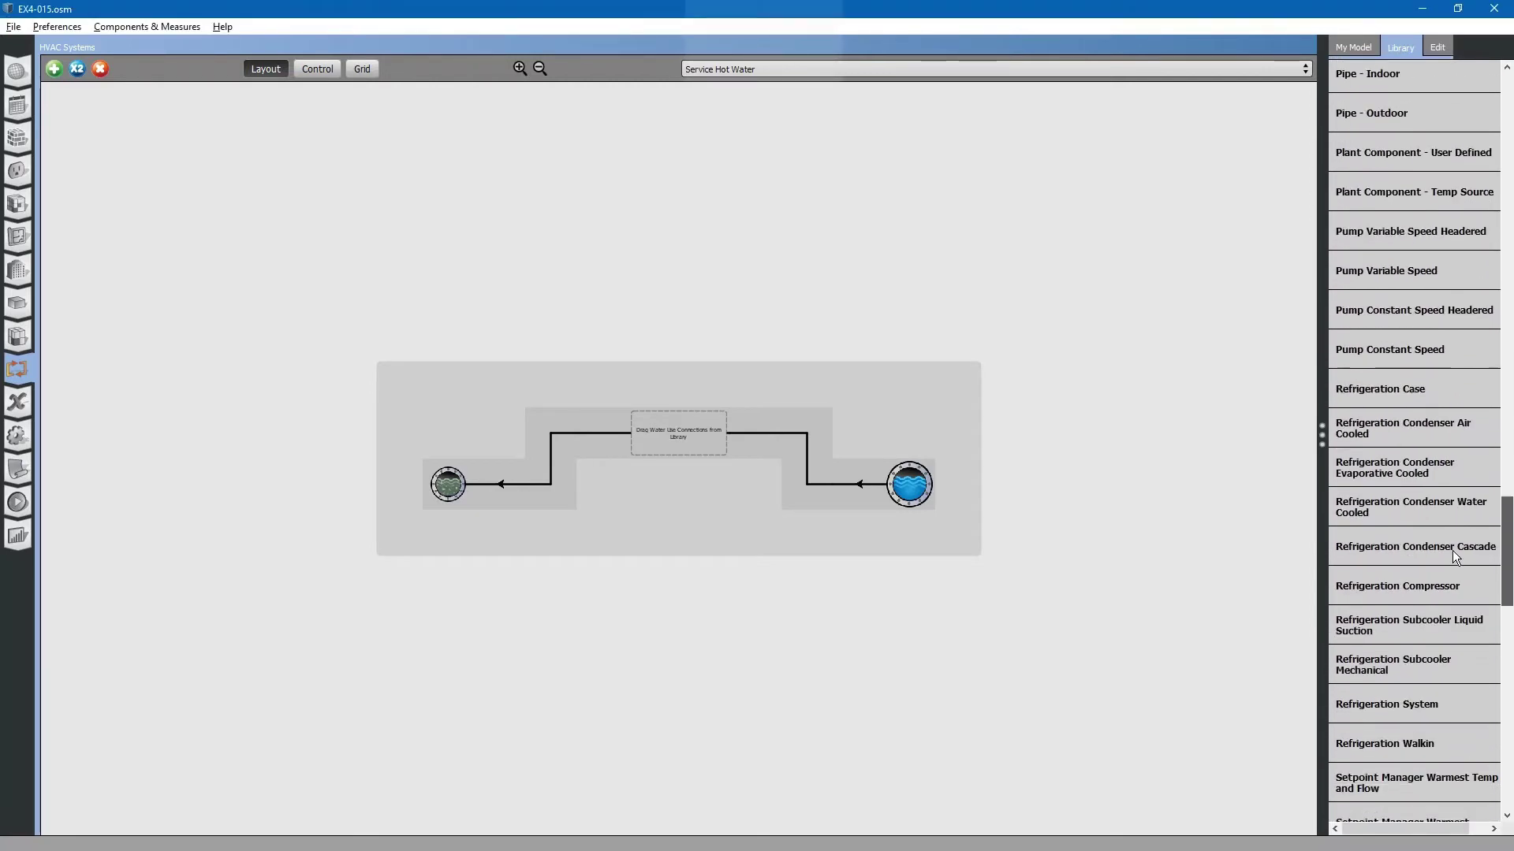
scroll(1479, 657, down, 9)
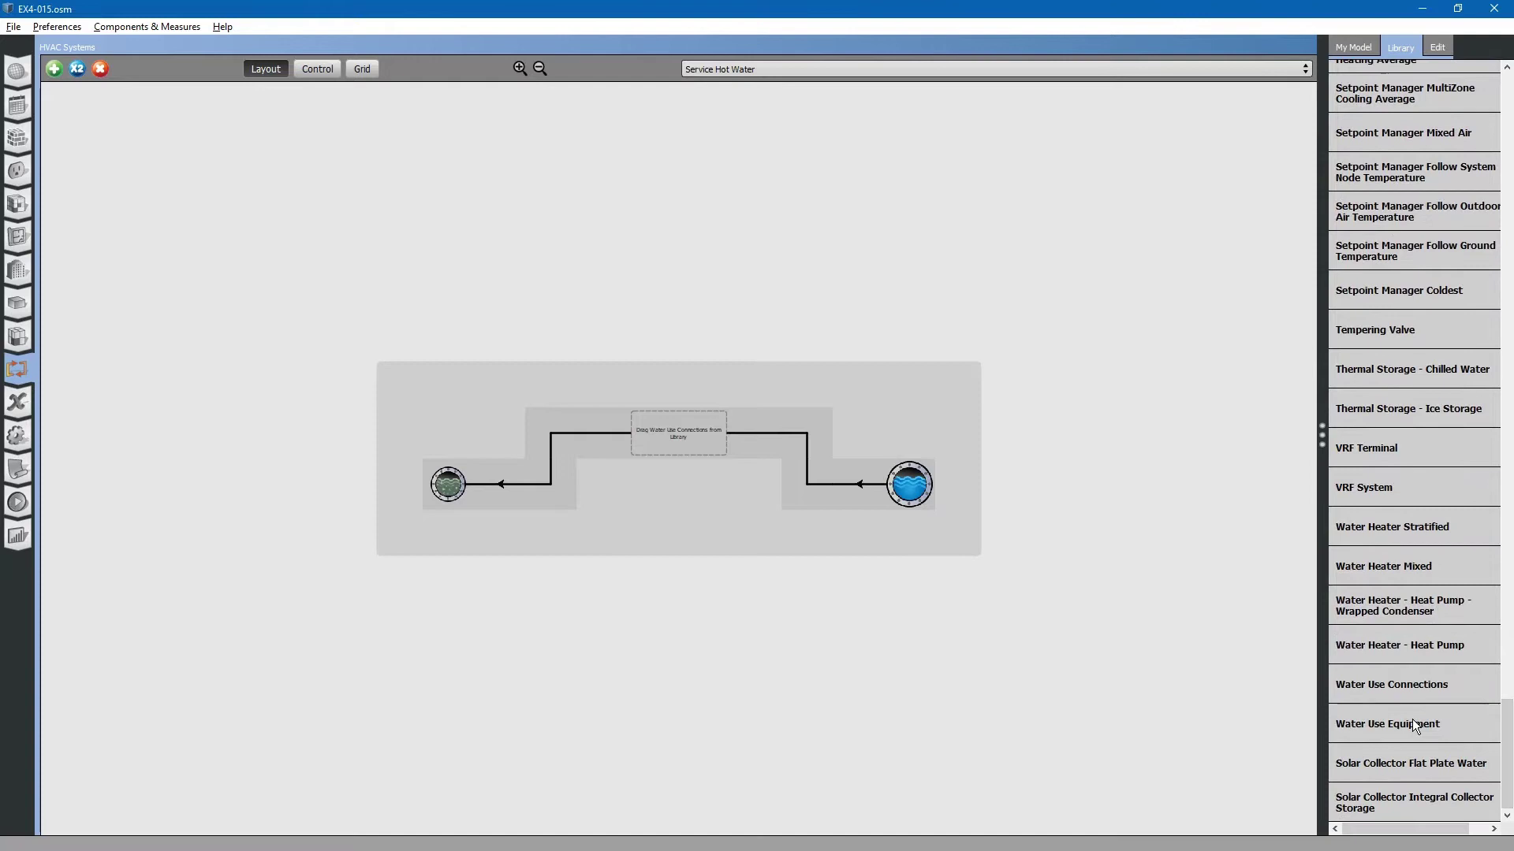
click(1388, 692)
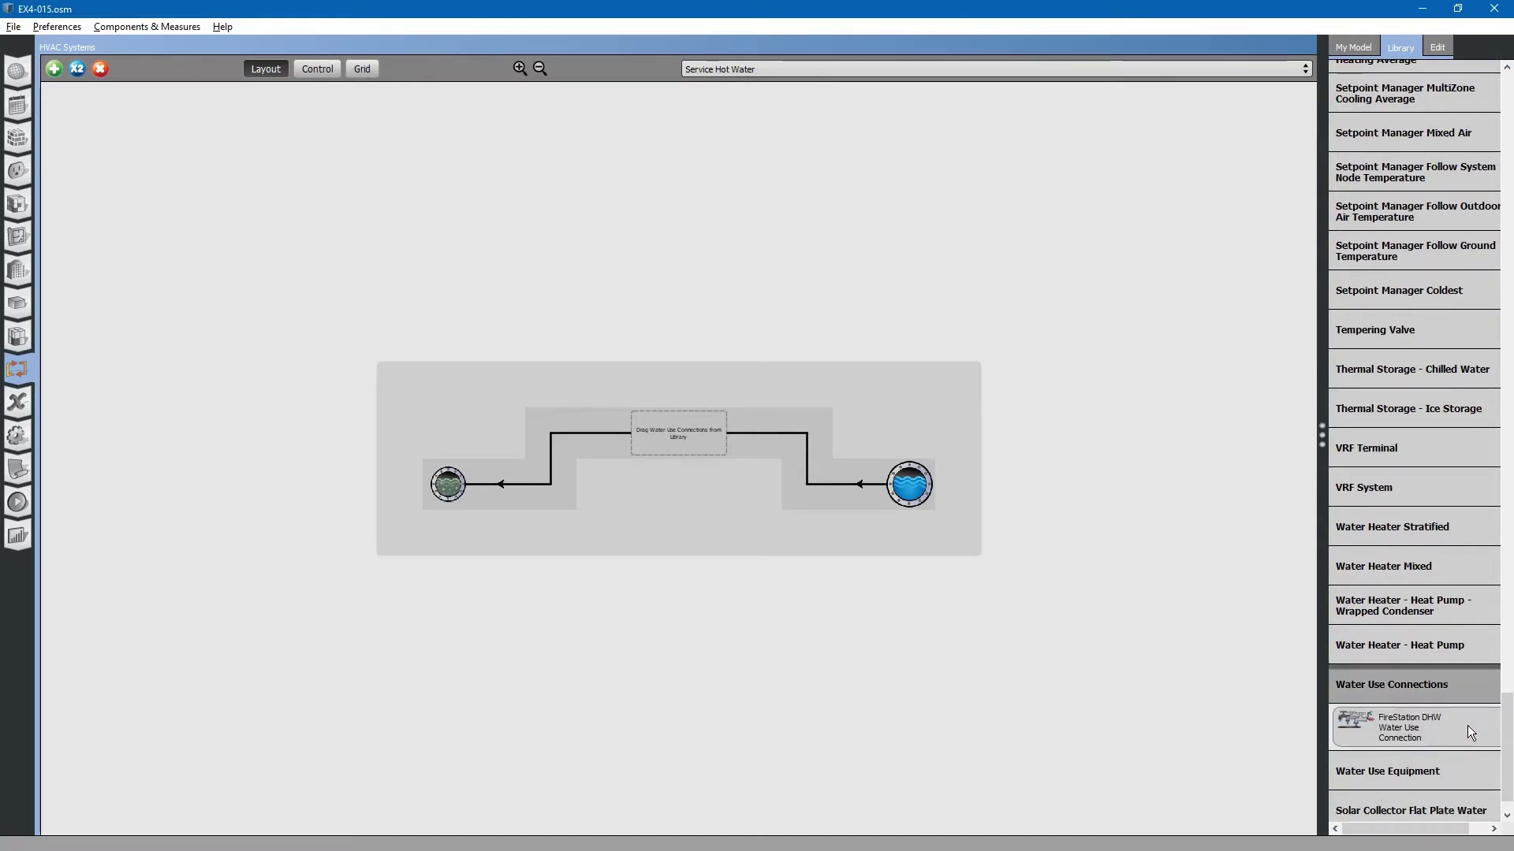
scroll(1505, 728, down, 1)
scroll(1506, 726, down, 1)
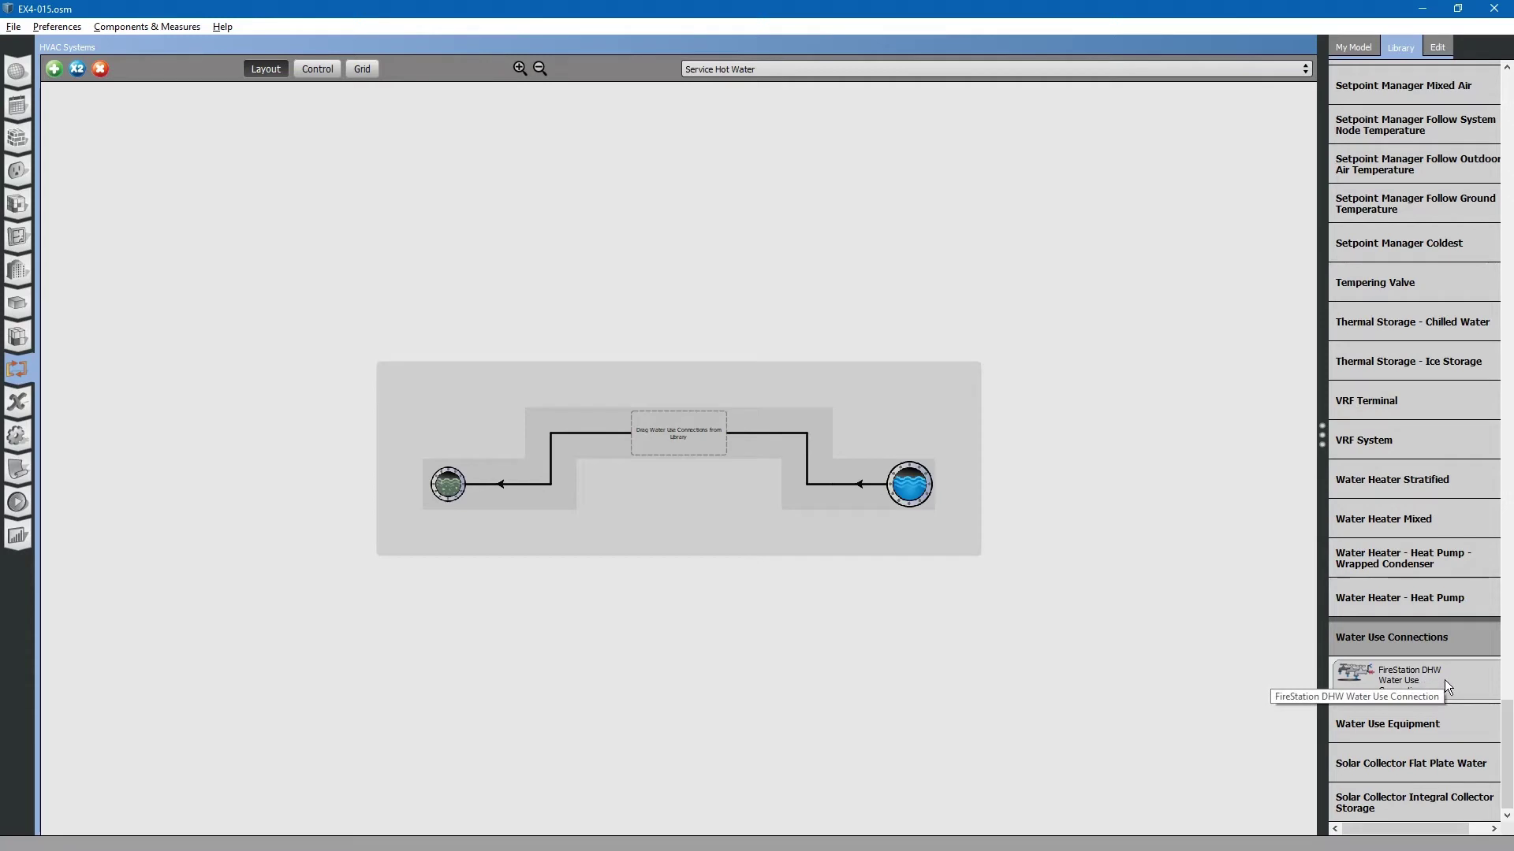
drag(1444, 679, 615, 434)
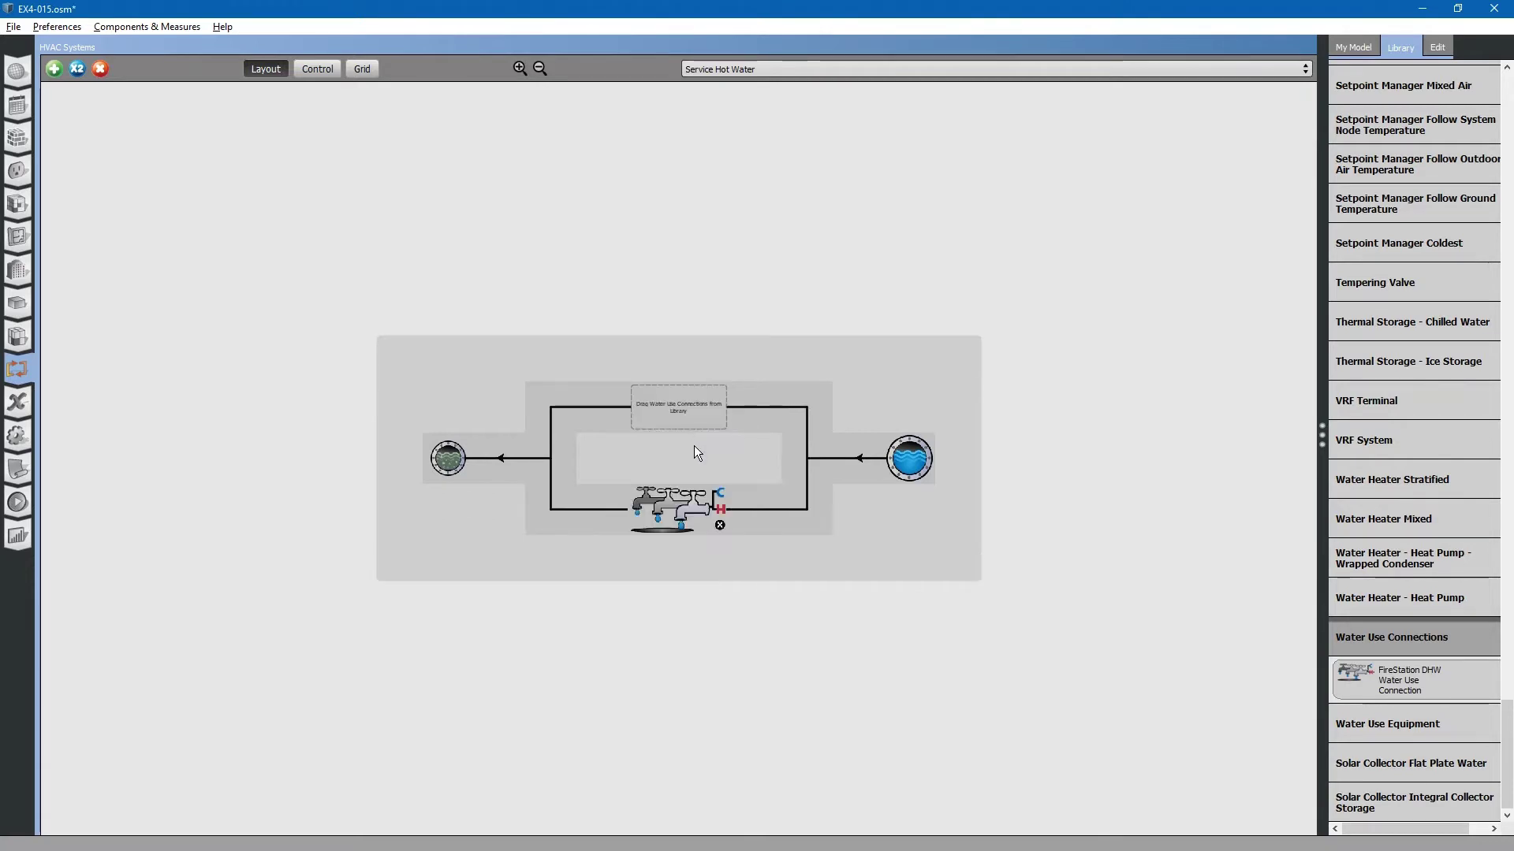
Inside the FireStation DHW connection, add the RFS Whole Building Water Use Equipment from the Library.
double_click(680, 502)
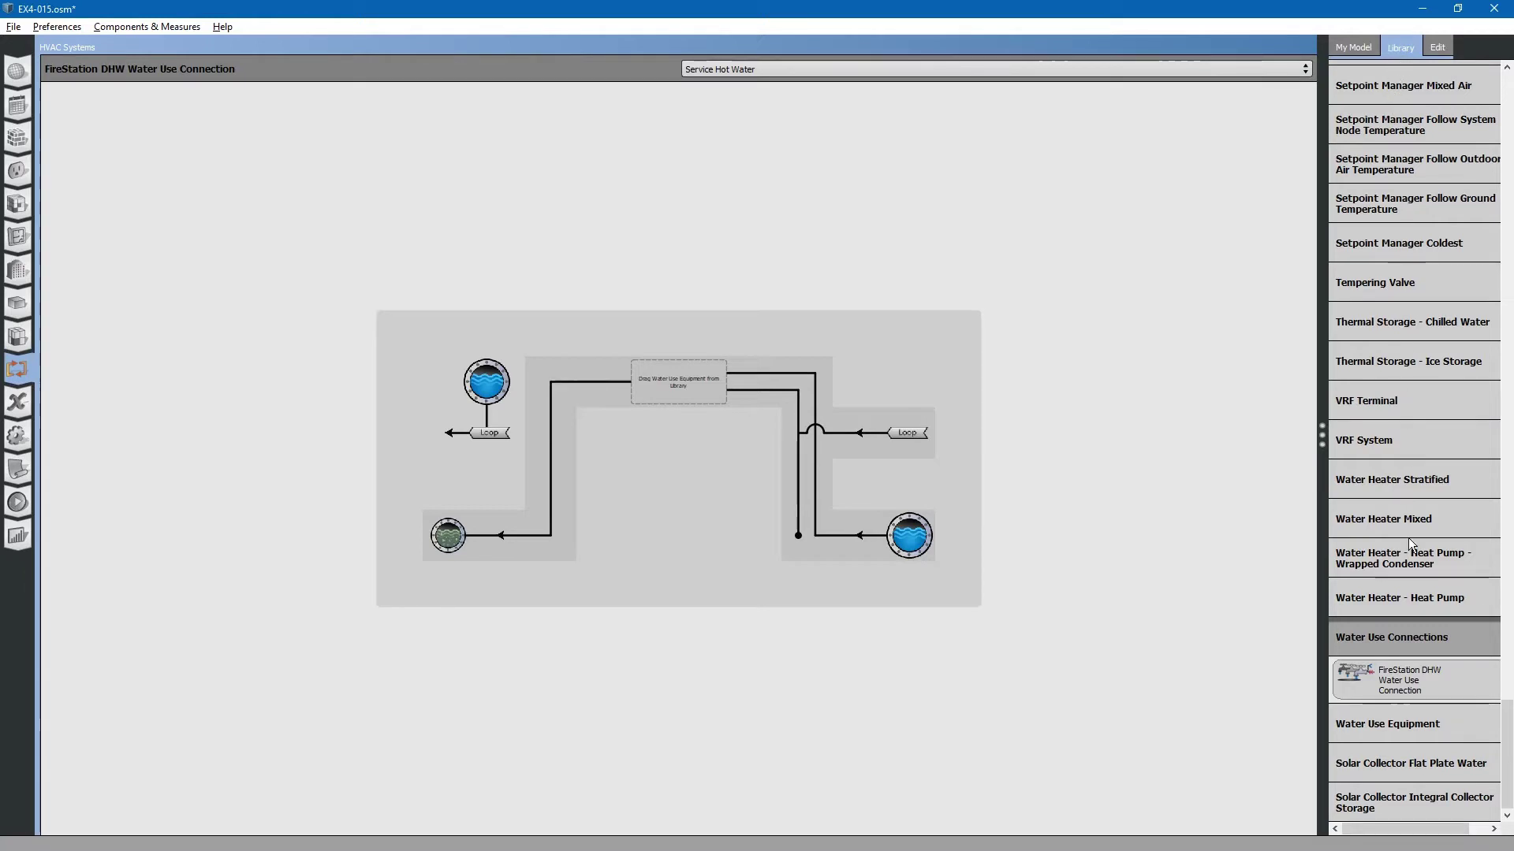
click(1416, 725)
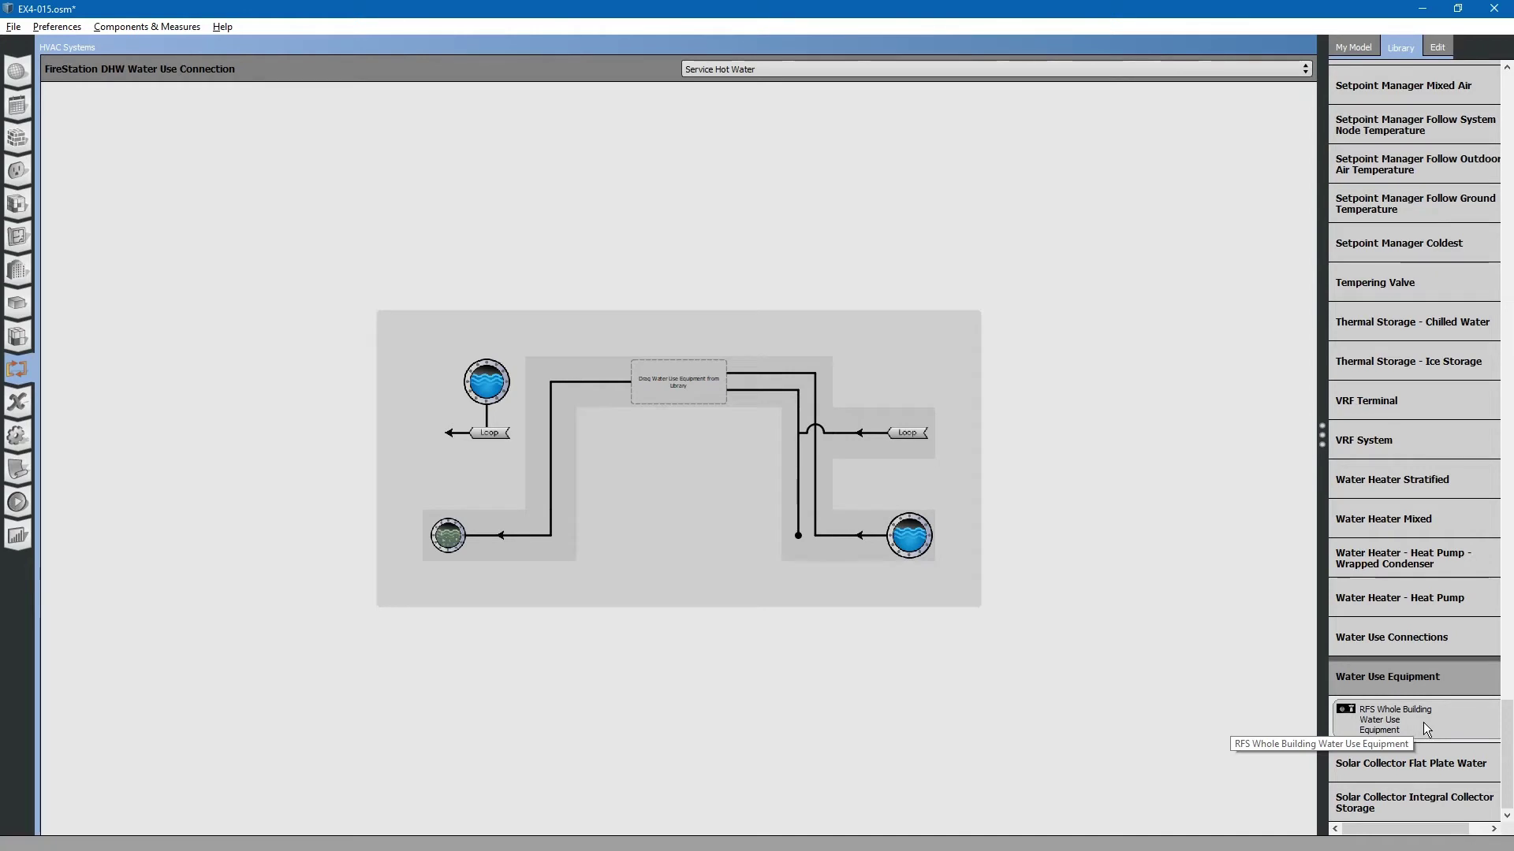
drag(1421, 722, 689, 394)
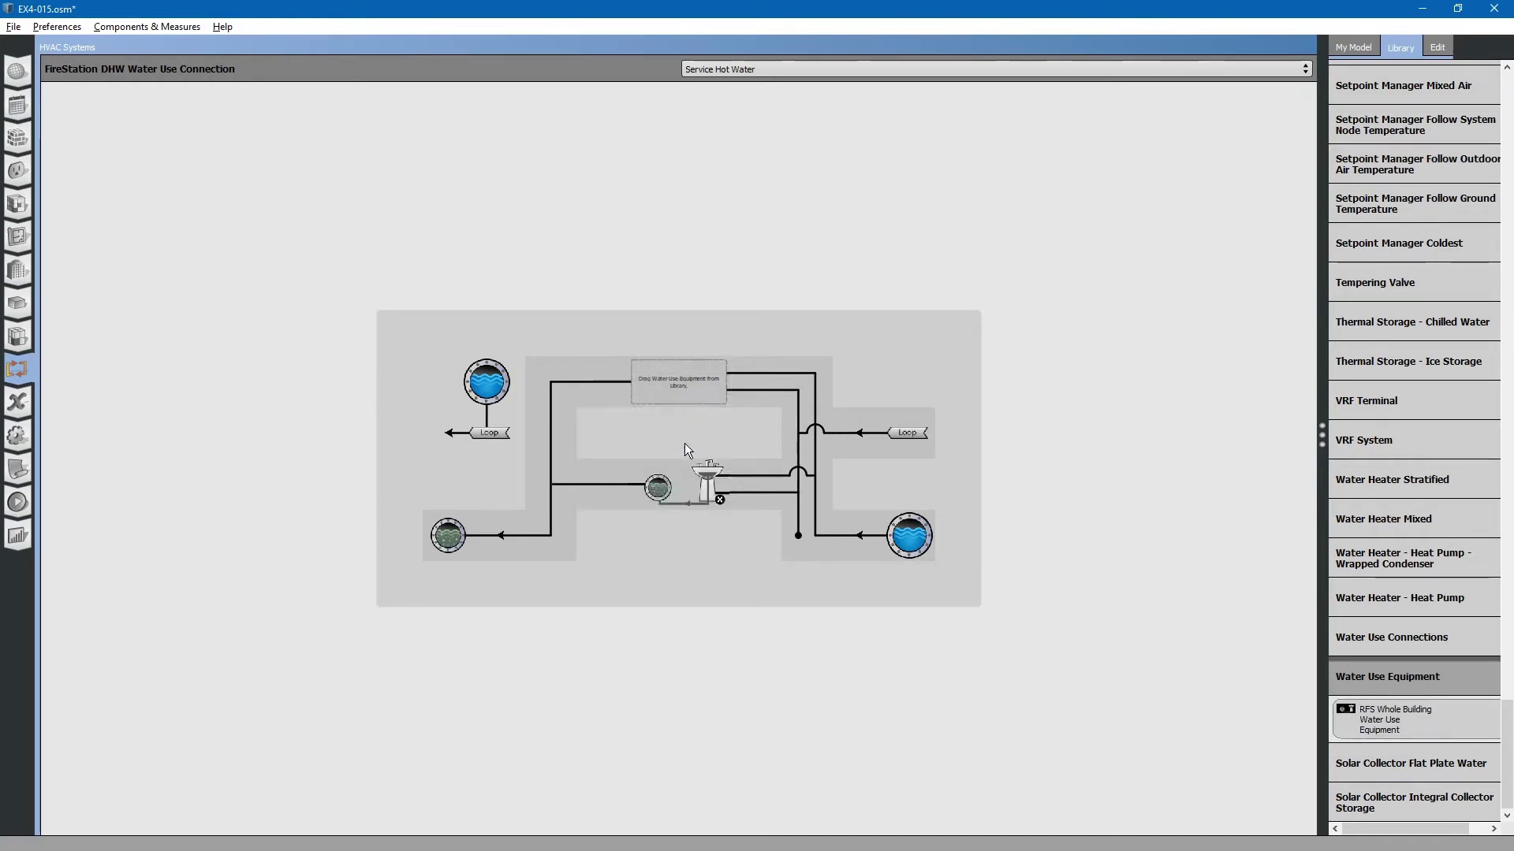
Show the RFS equipment's 5-occupant definition and FireStation DHW Fraction Schedule in a widened panel.
click(683, 480)
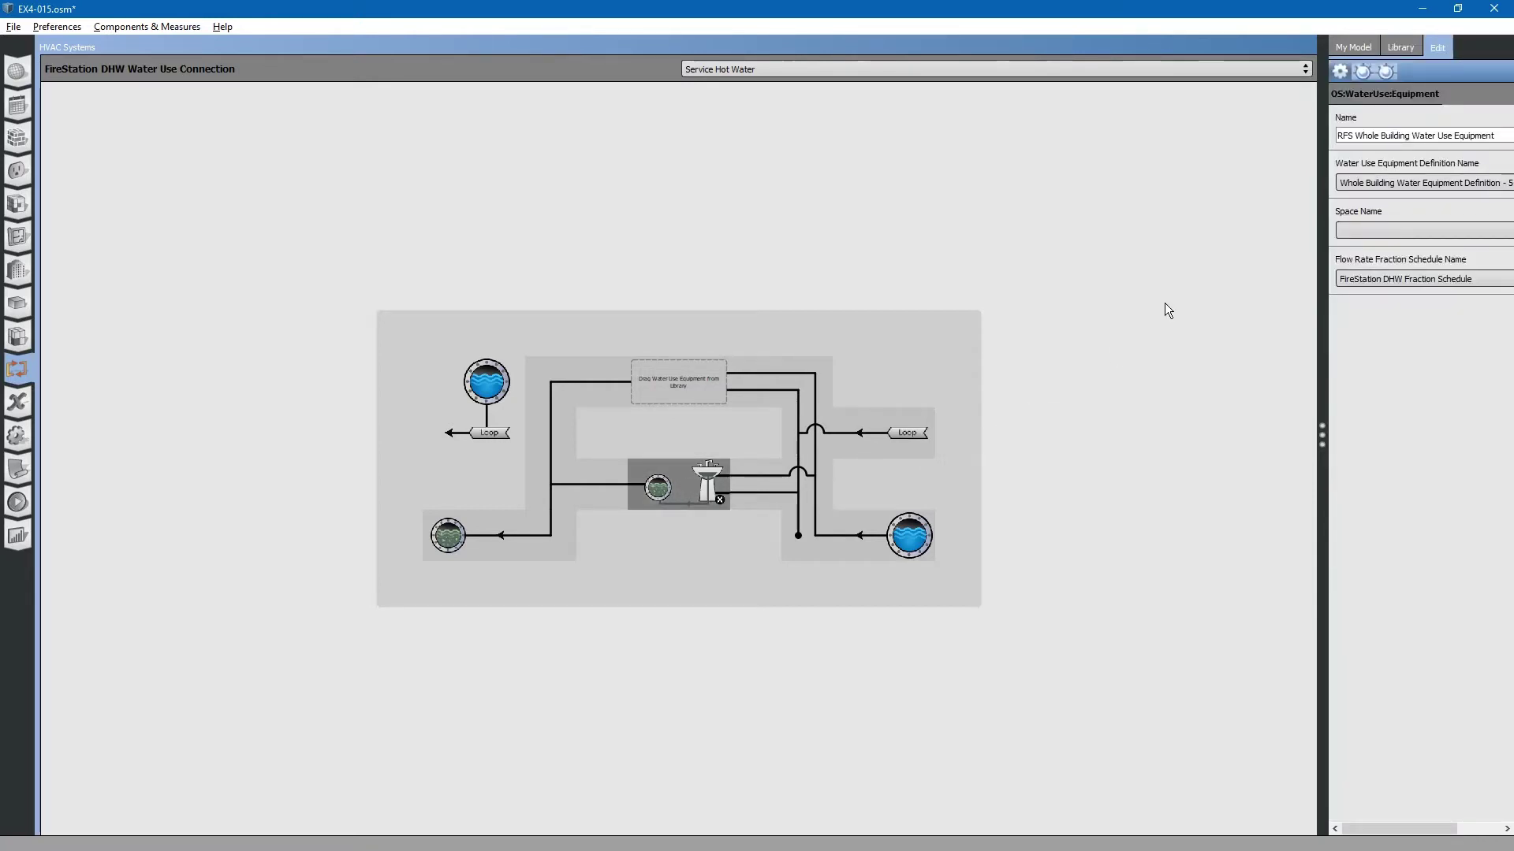
drag(1322, 426, 1248, 426)
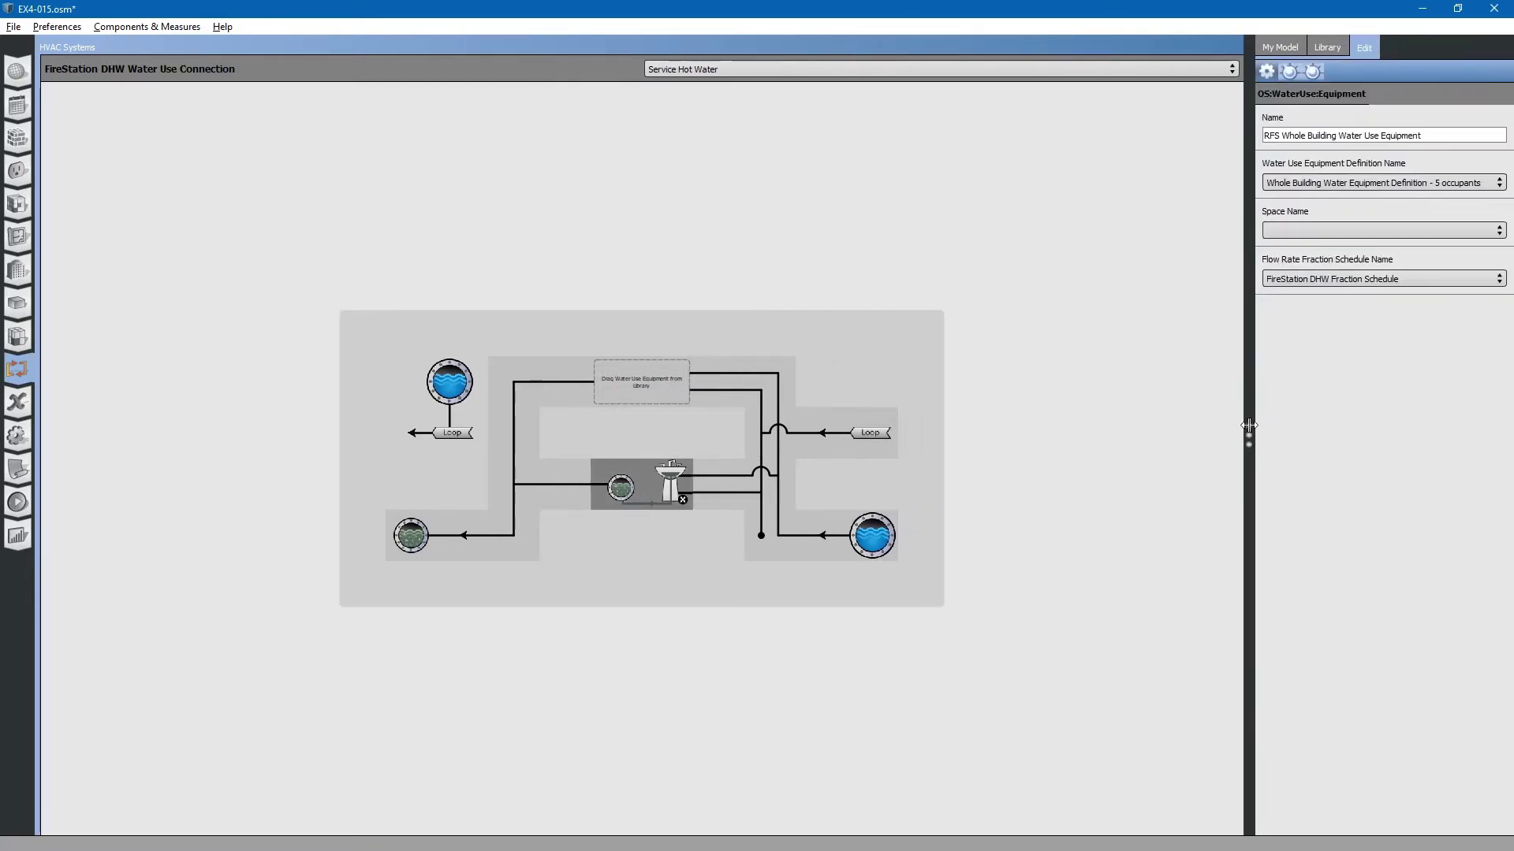
Check the whole-building water equipment definition's 0.8 gal/min peak flow, then view the schedule sets.
click(18, 175)
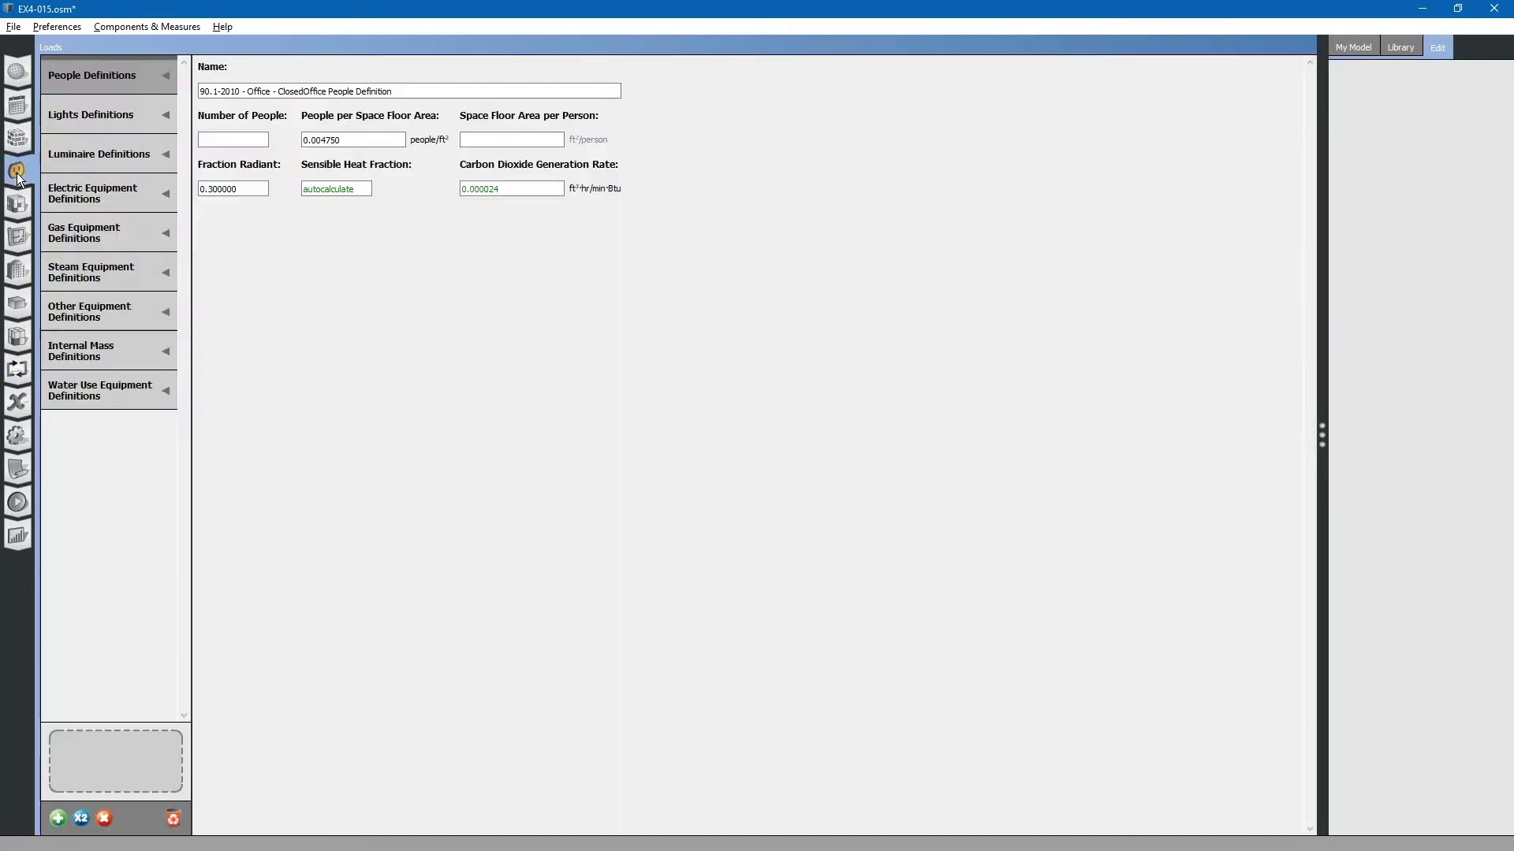
click(111, 385)
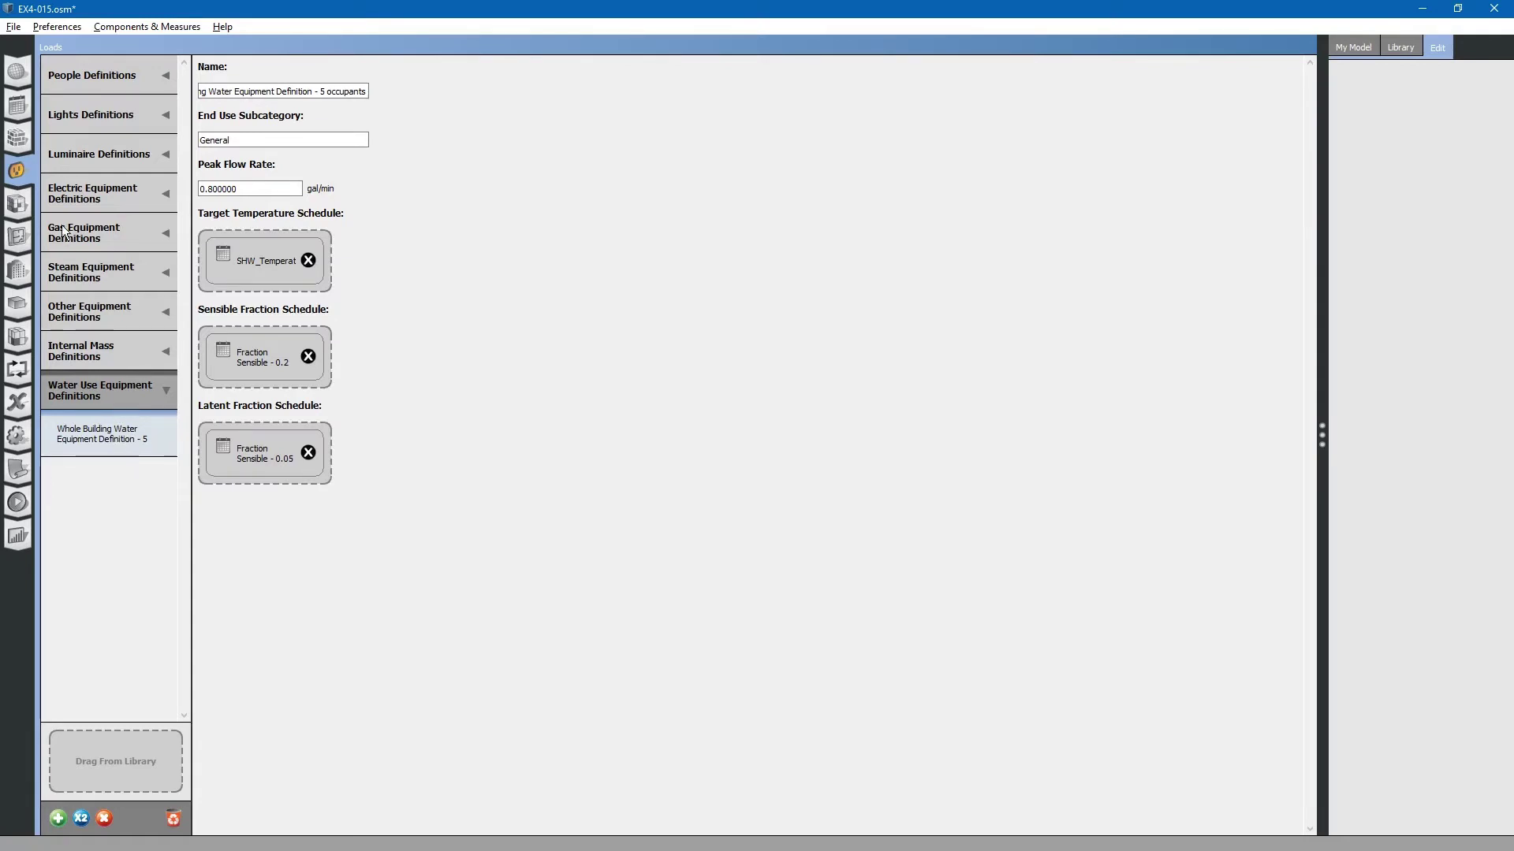
click(18, 106)
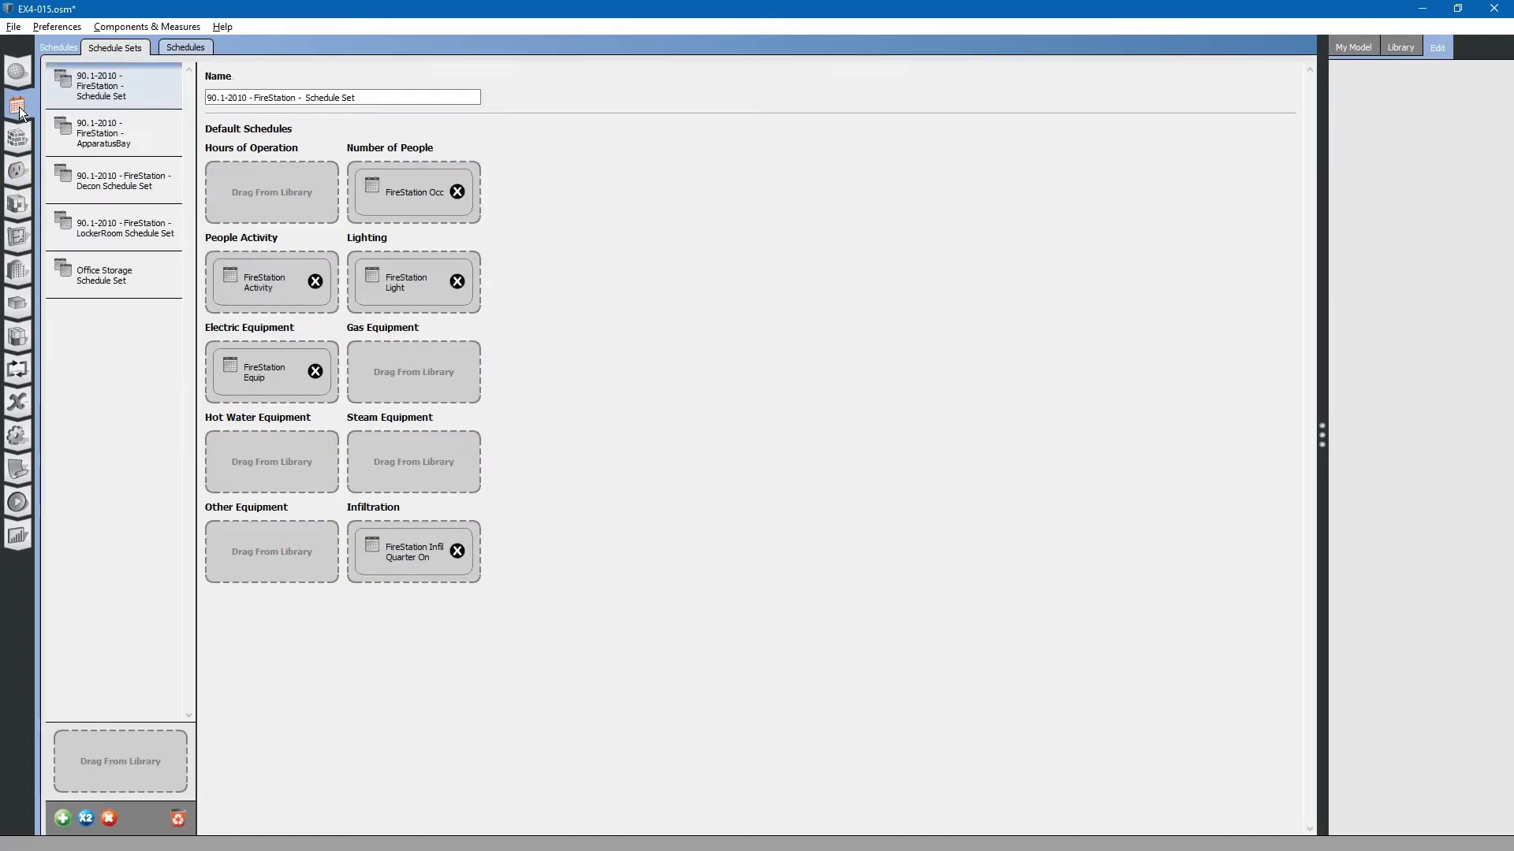
Review the SHW_Temperature_140F schedule profile in the Schedules list.
click(187, 47)
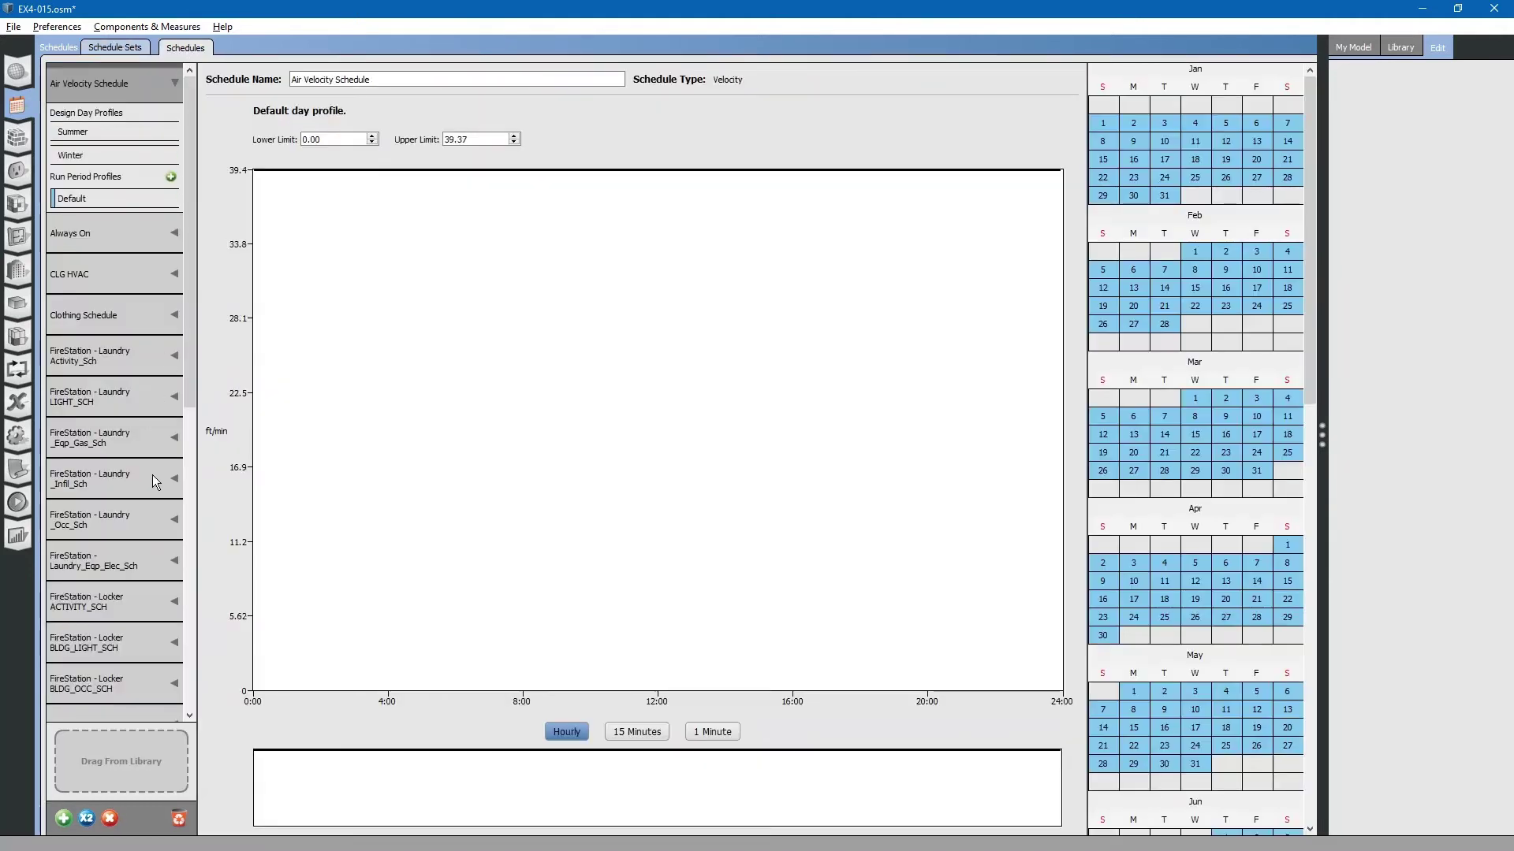
scroll(191, 403, down, 1)
drag(191, 410, 189, 683)
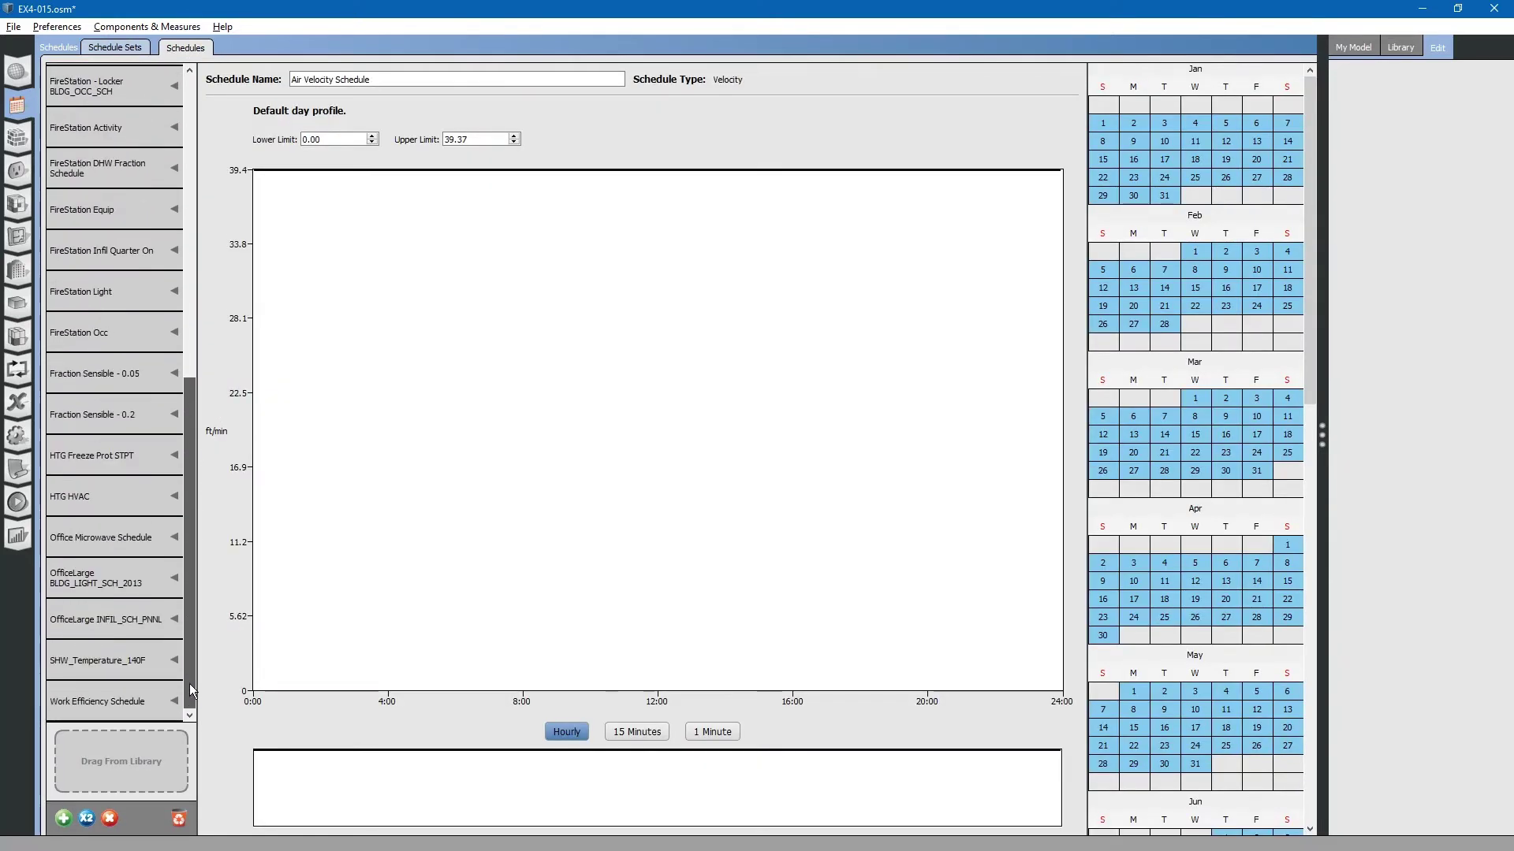
click(114, 664)
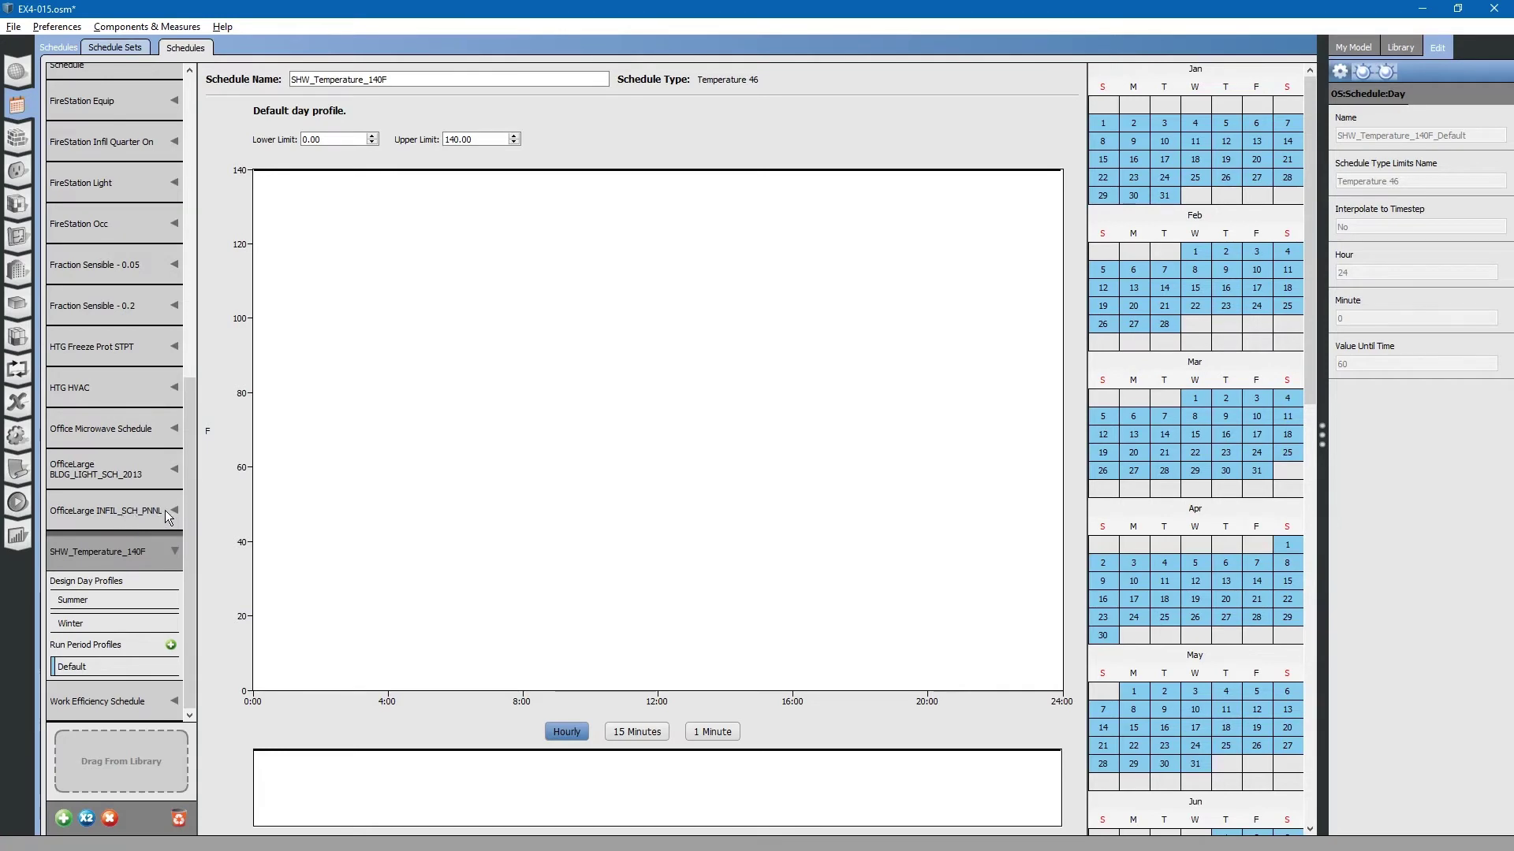
Review the Fraction Sensible 0.2, 0.05 and FireStation DHW Fraction schedules, then return to HVAC Systems.
scroll(191, 494, up, 1)
drag(189, 492, 195, 385)
click(98, 545)
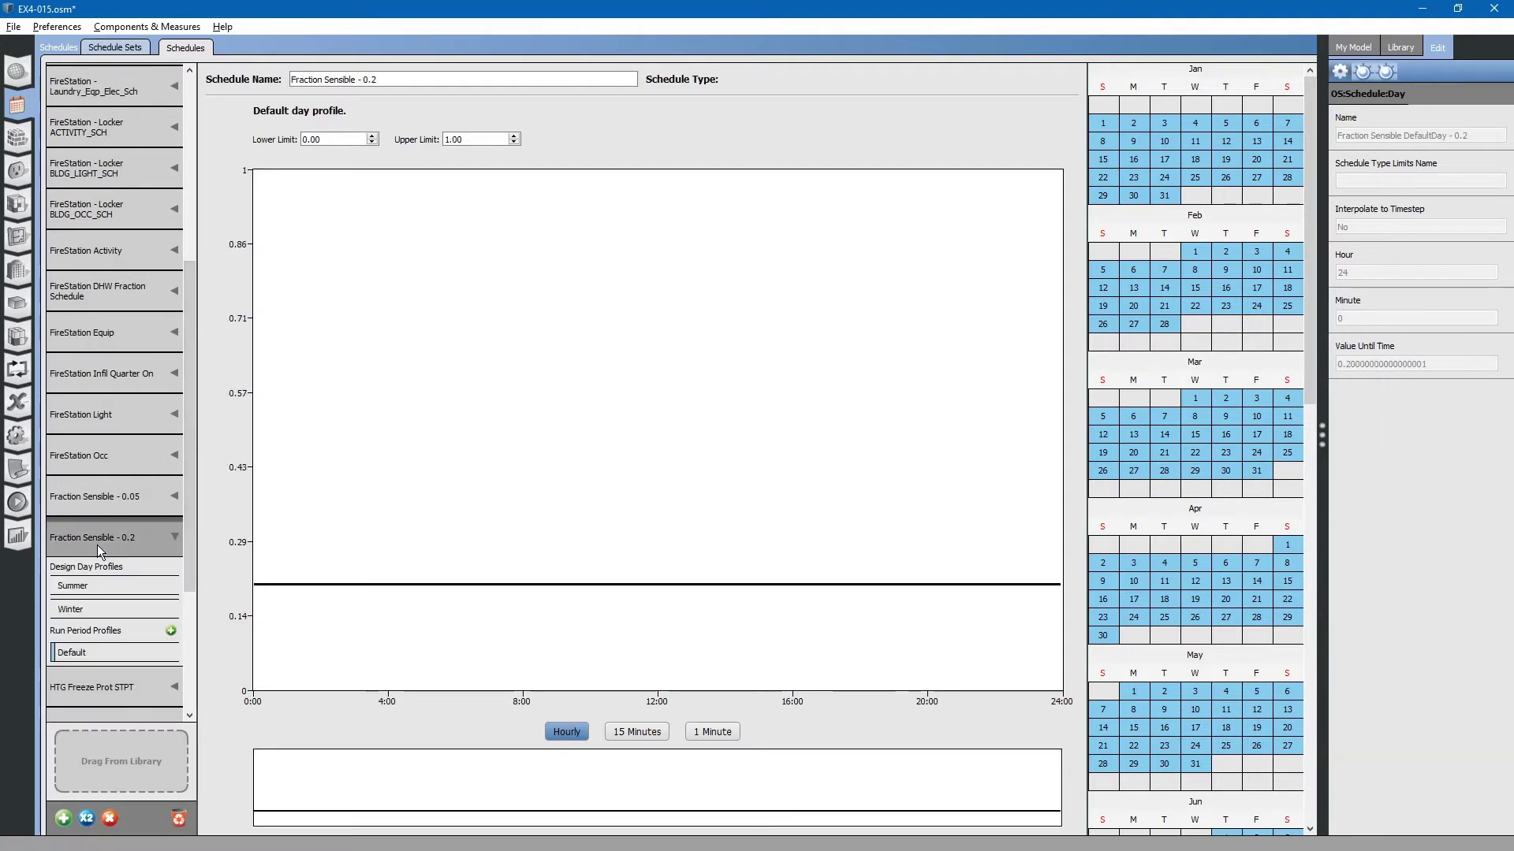
click(109, 489)
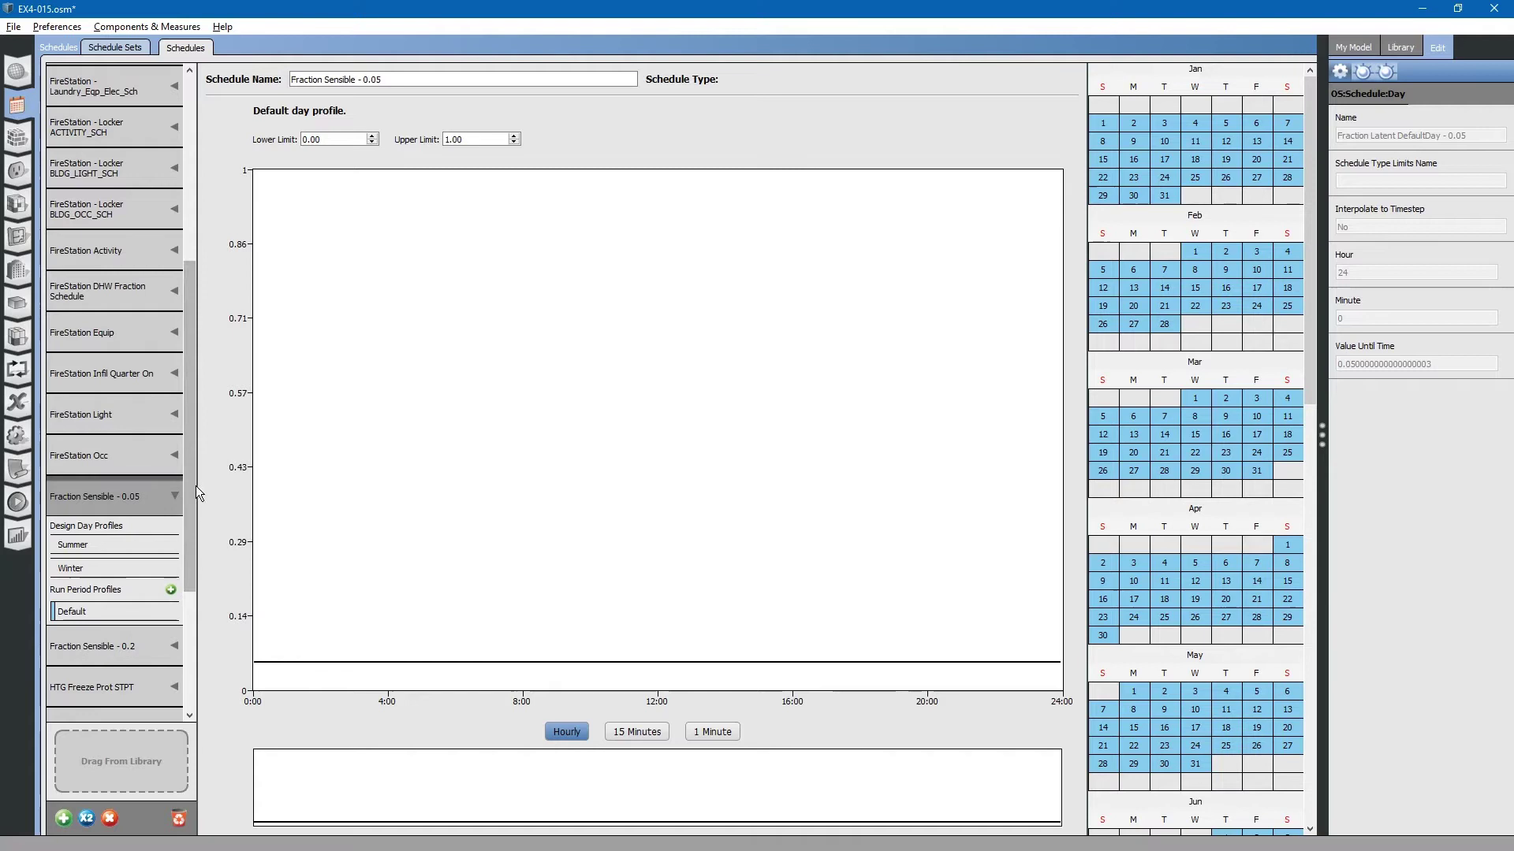
drag(192, 495, 187, 408)
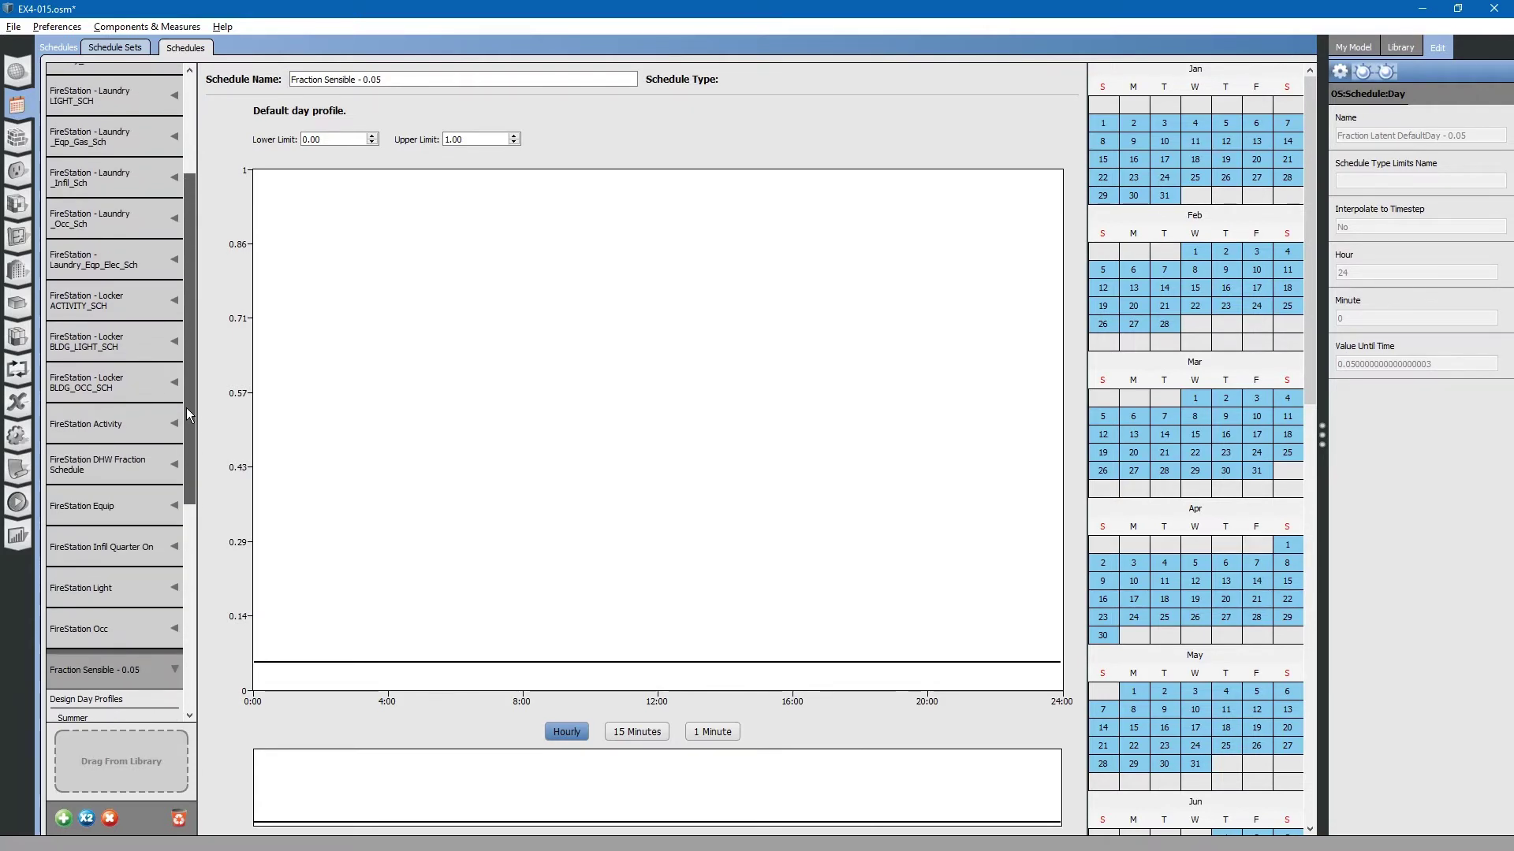
click(110, 467)
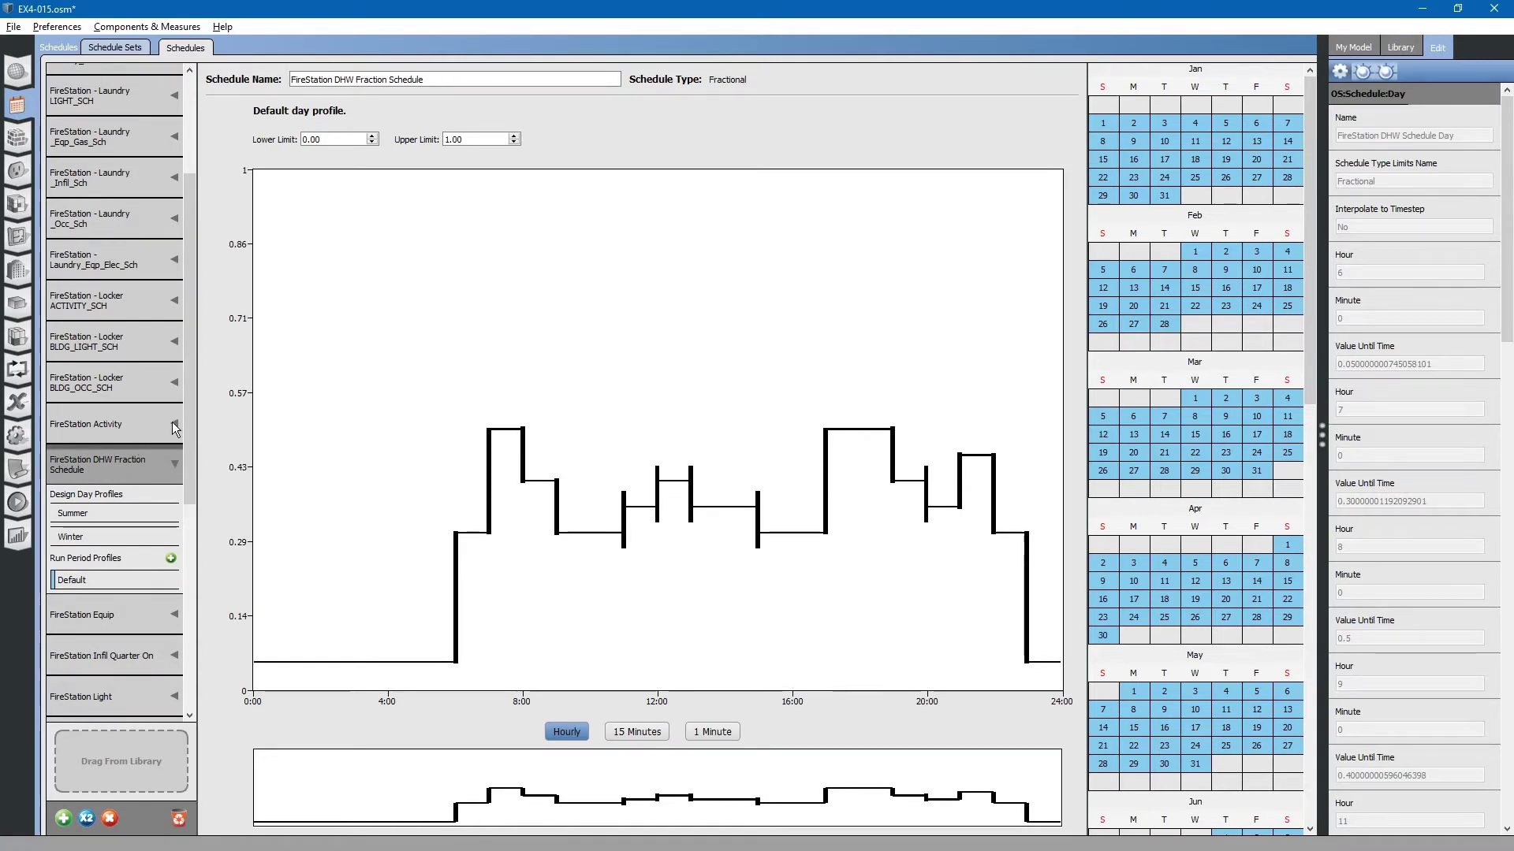
click(18, 370)
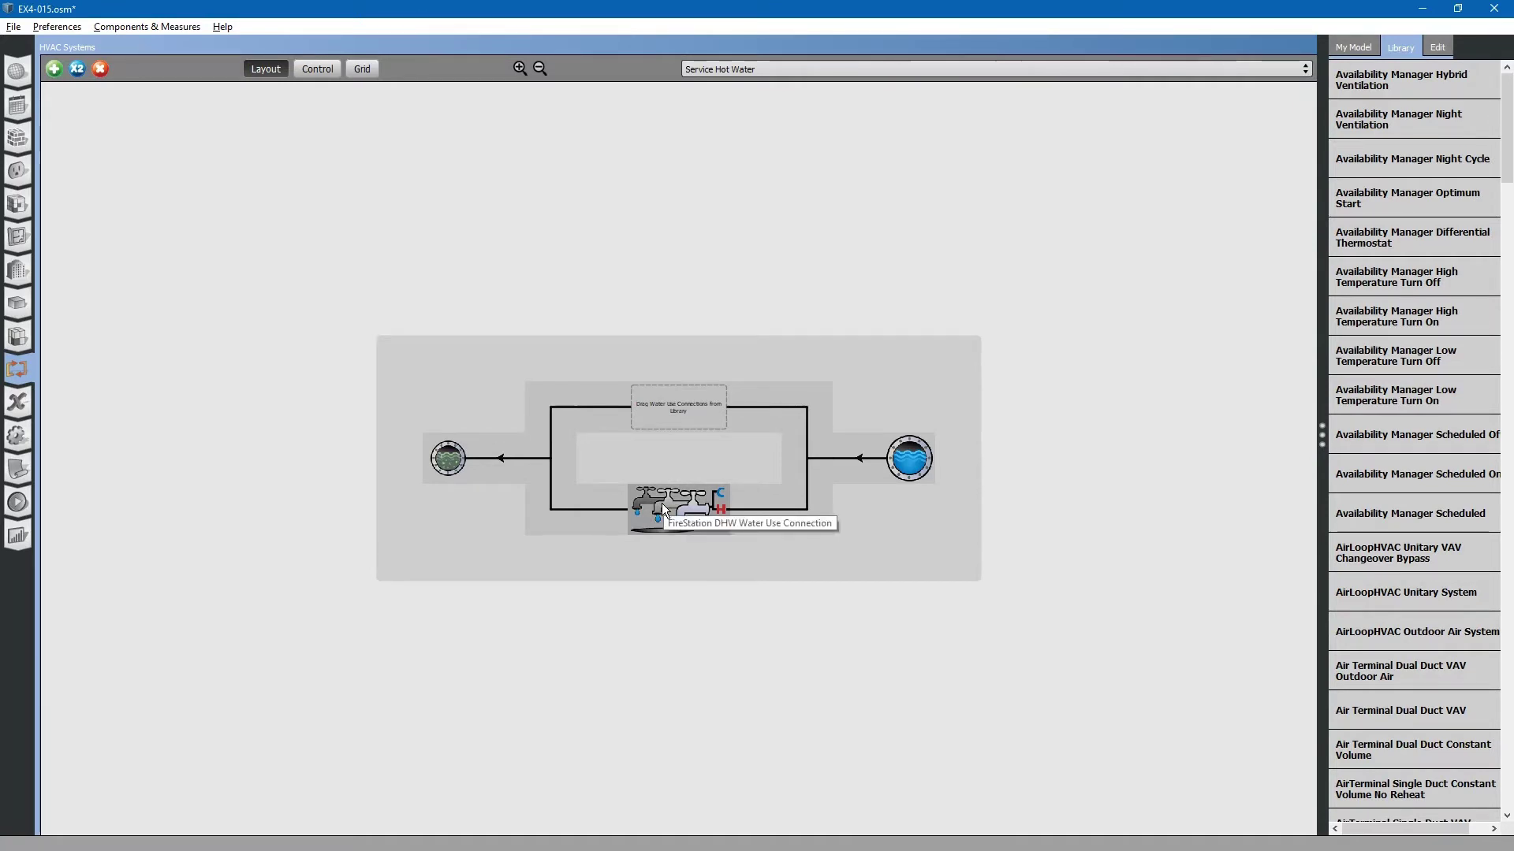
double_click(661, 503)
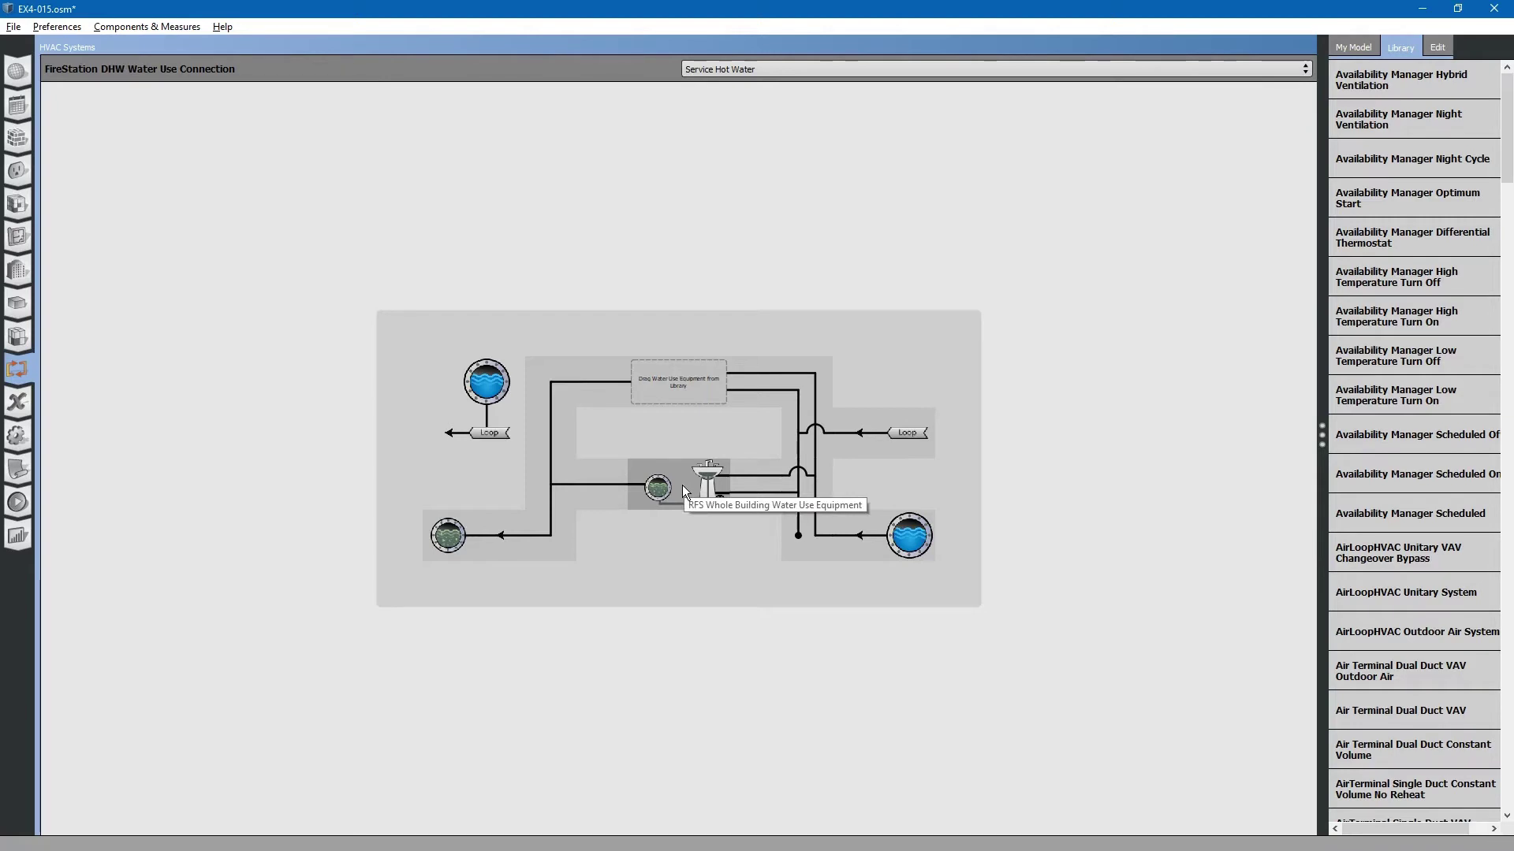
click(683, 485)
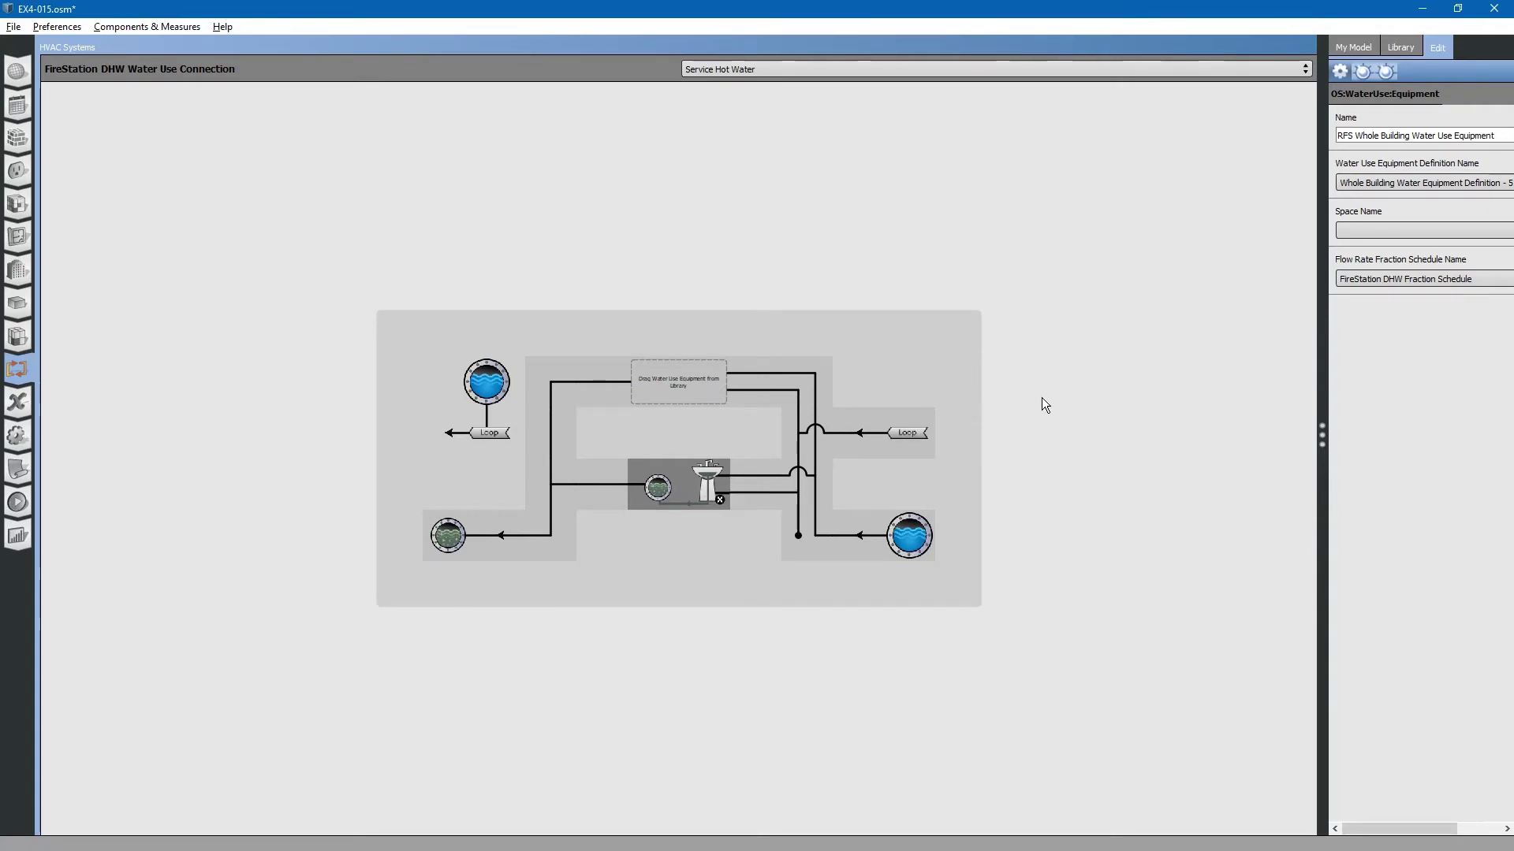
drag(1316, 442, 1200, 443)
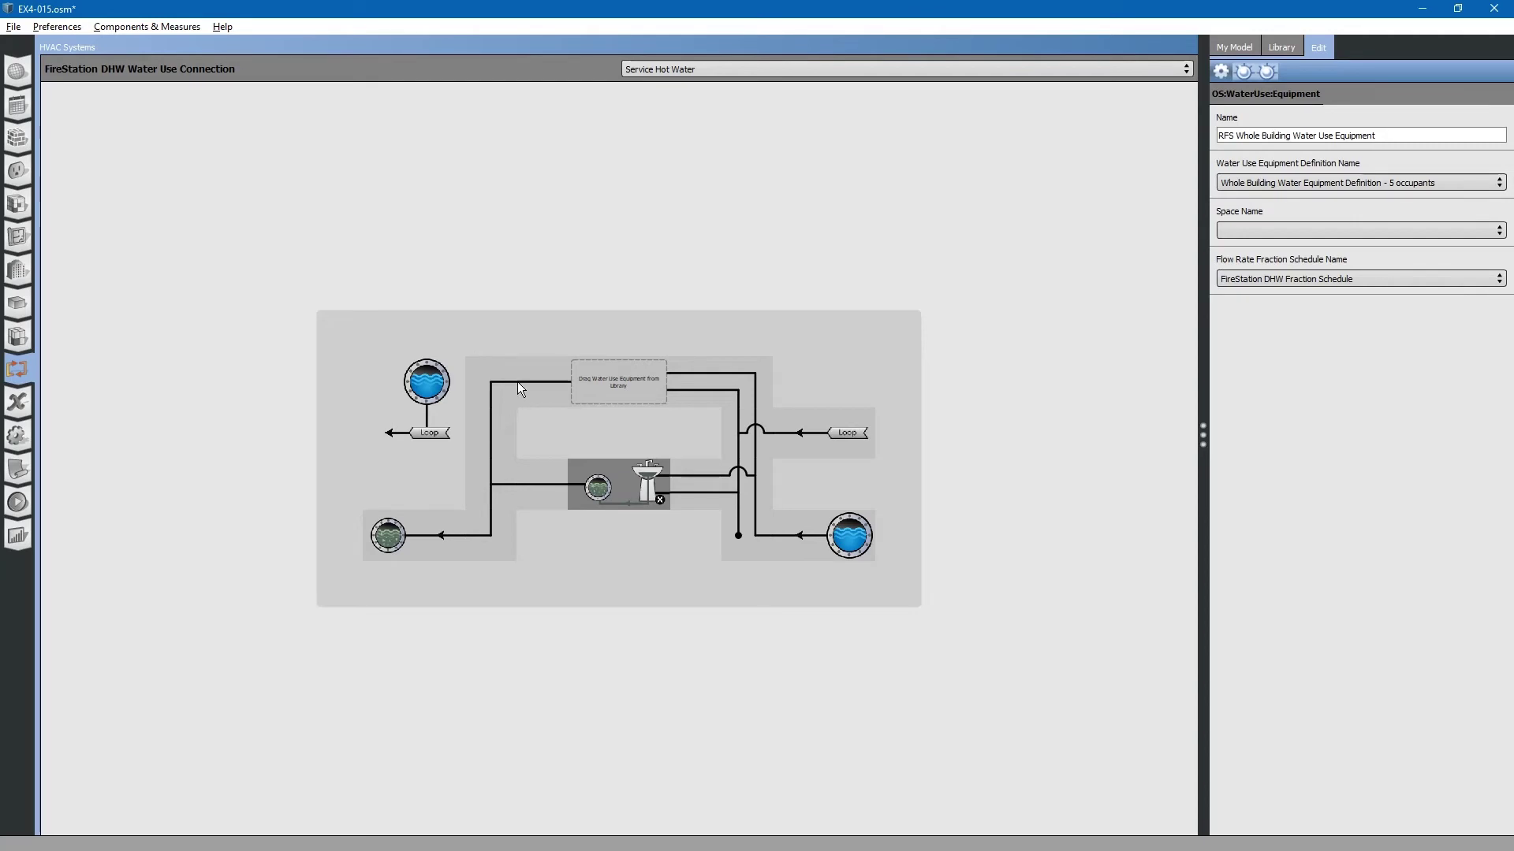
click(683, 68)
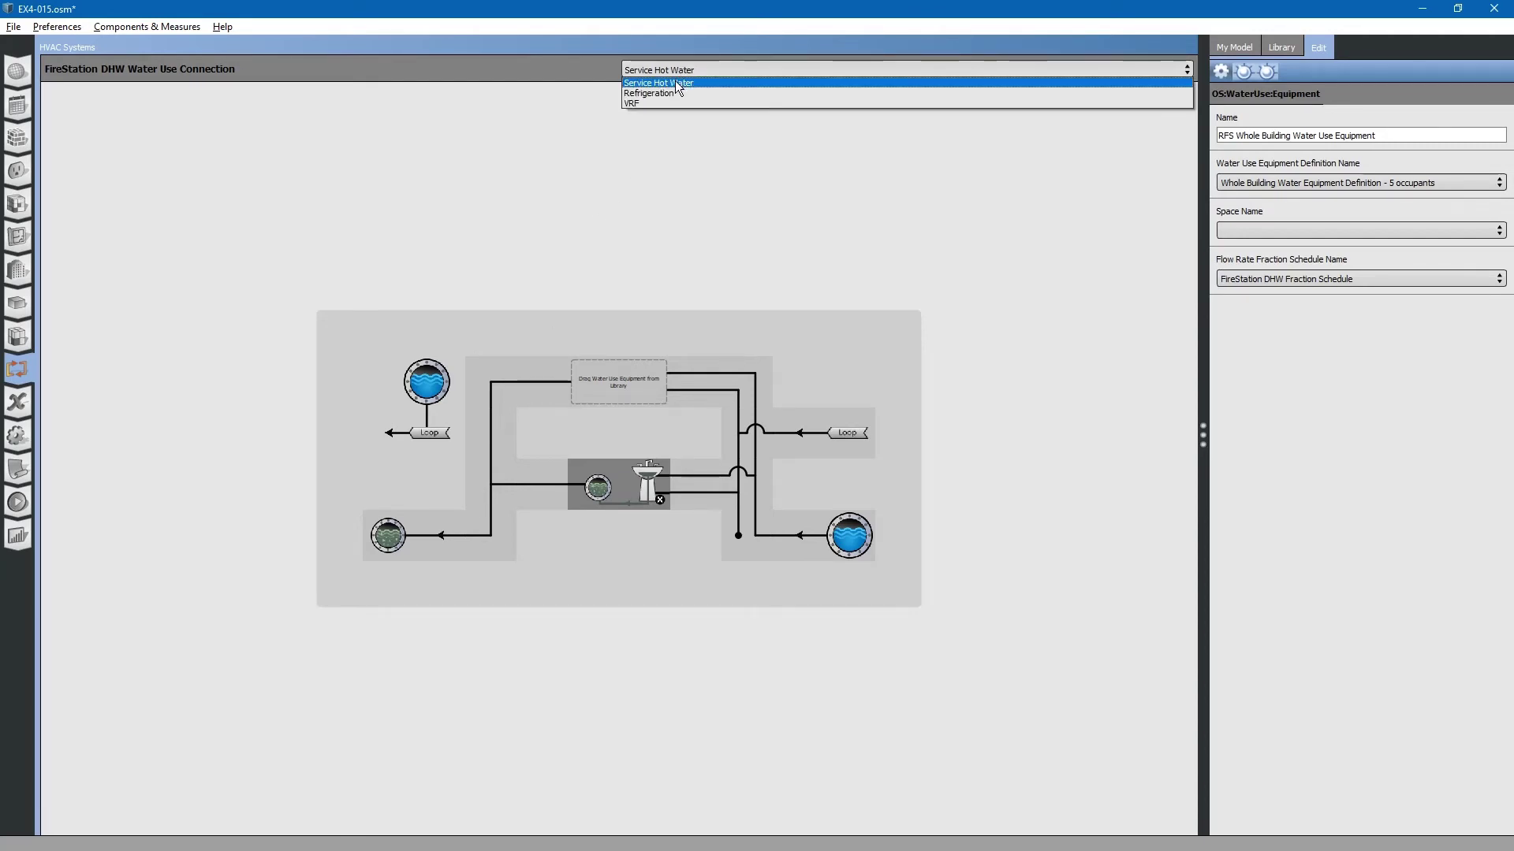
click(674, 82)
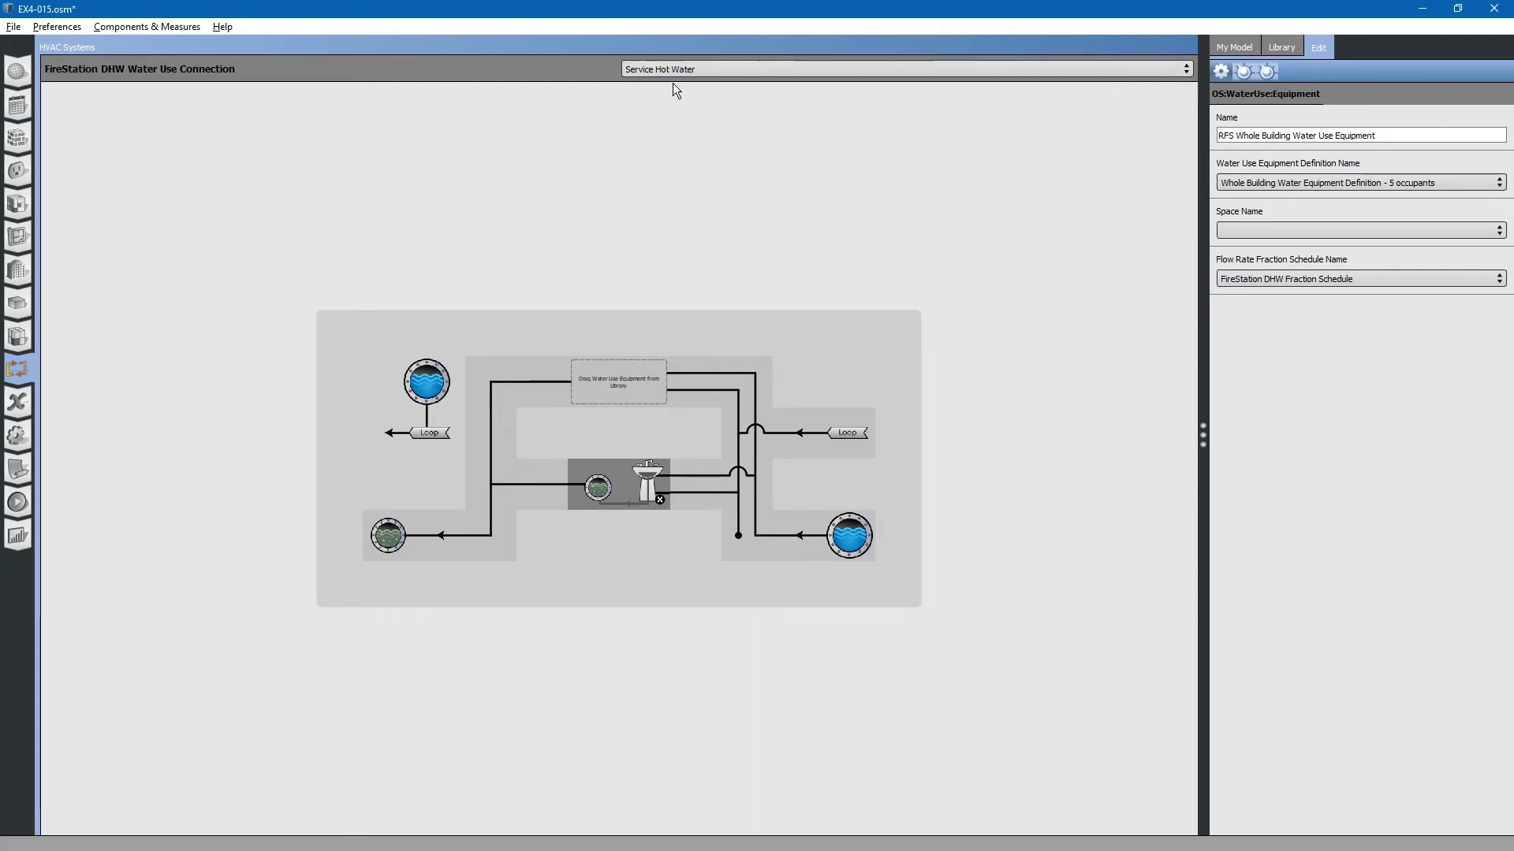
click(425, 381)
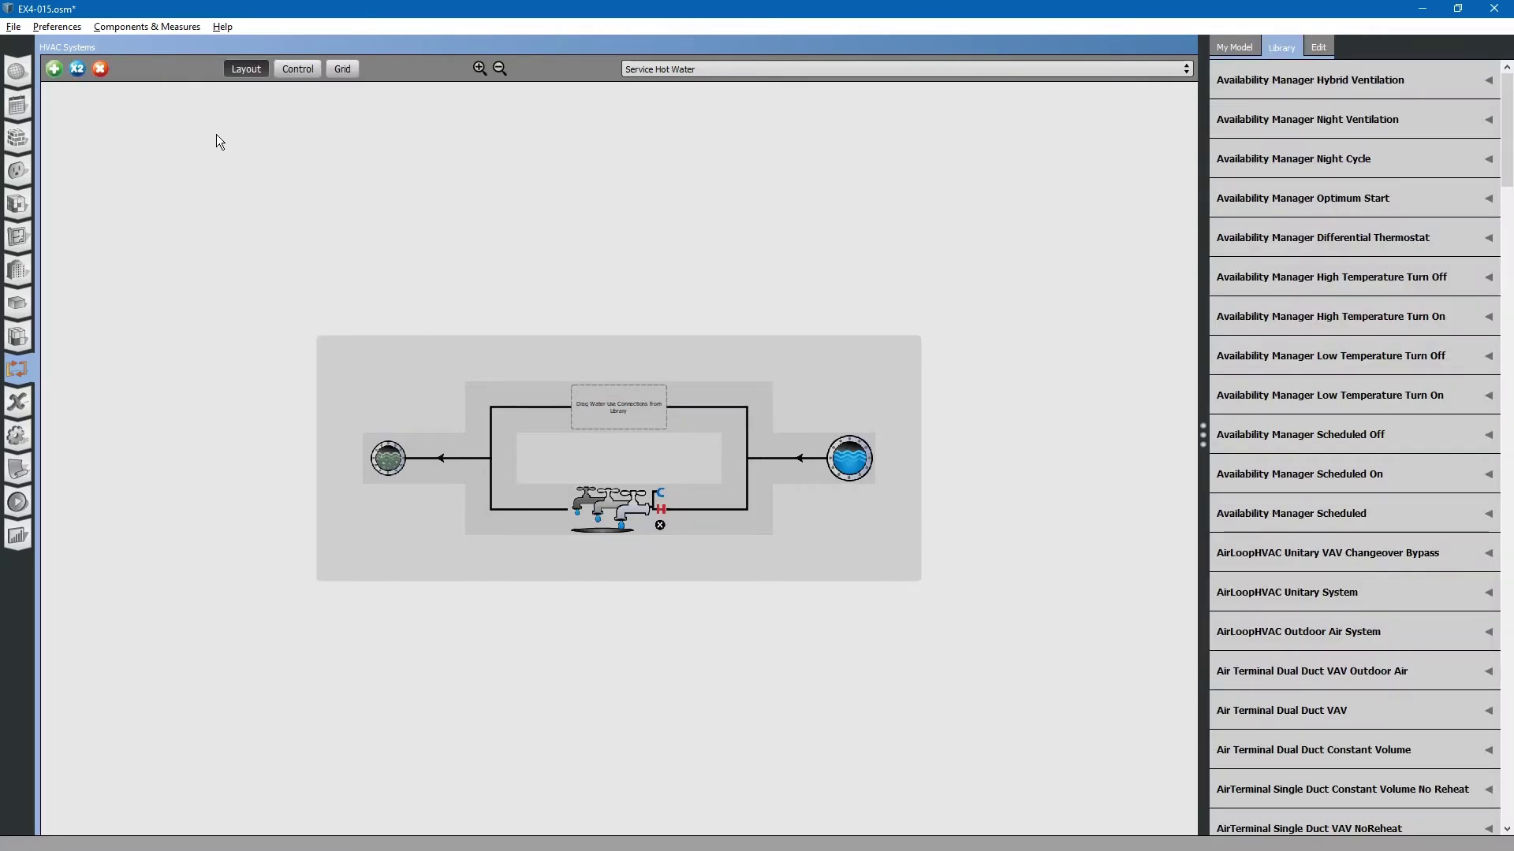
Add an Empty Plant Loop to the model through the Add HVAC System dialog.
click(53, 69)
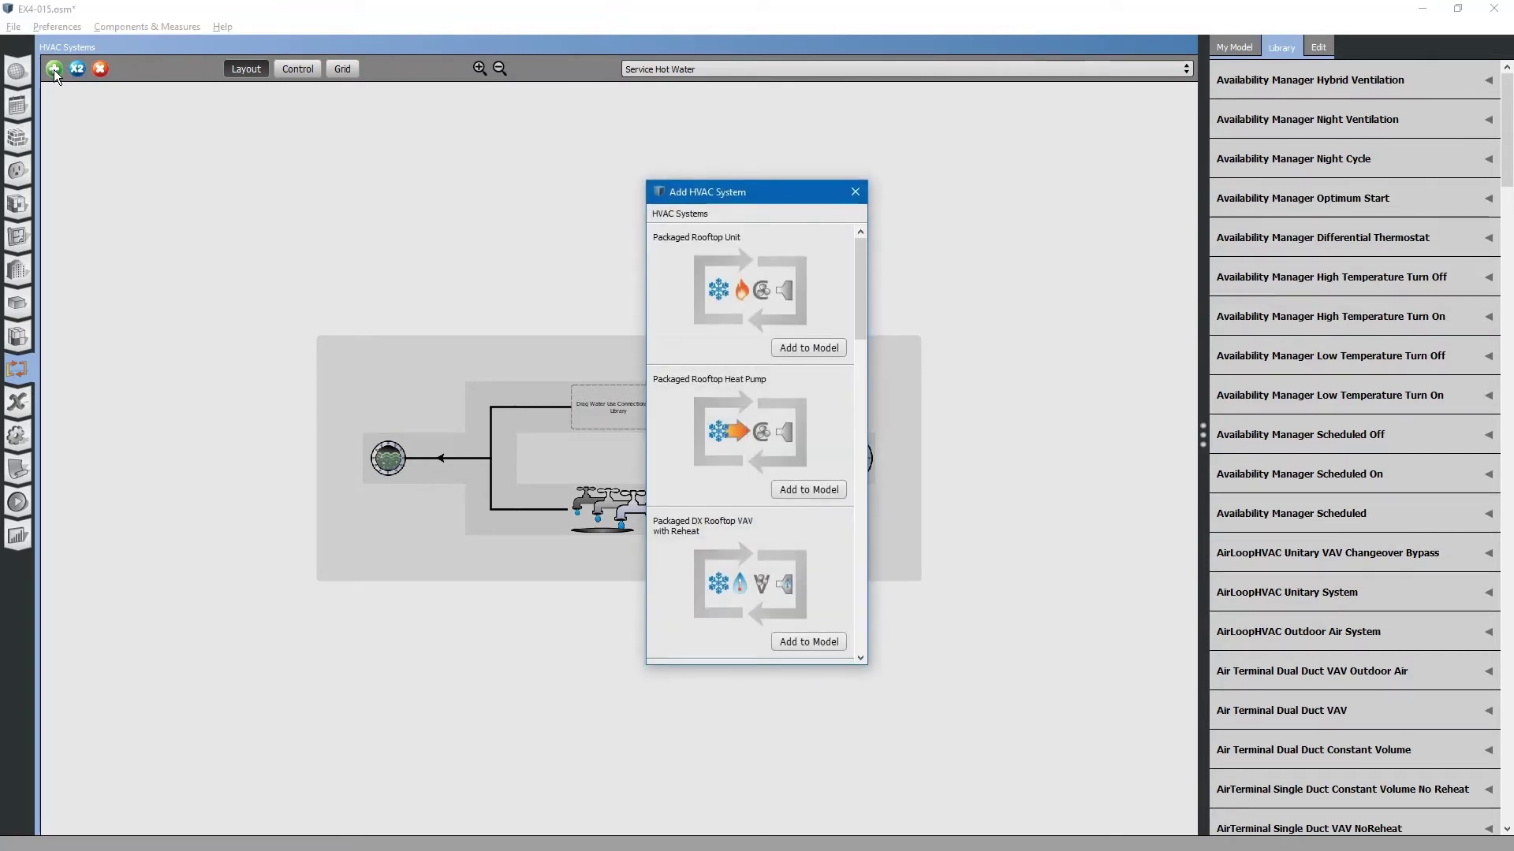
drag(863, 268, 875, 574)
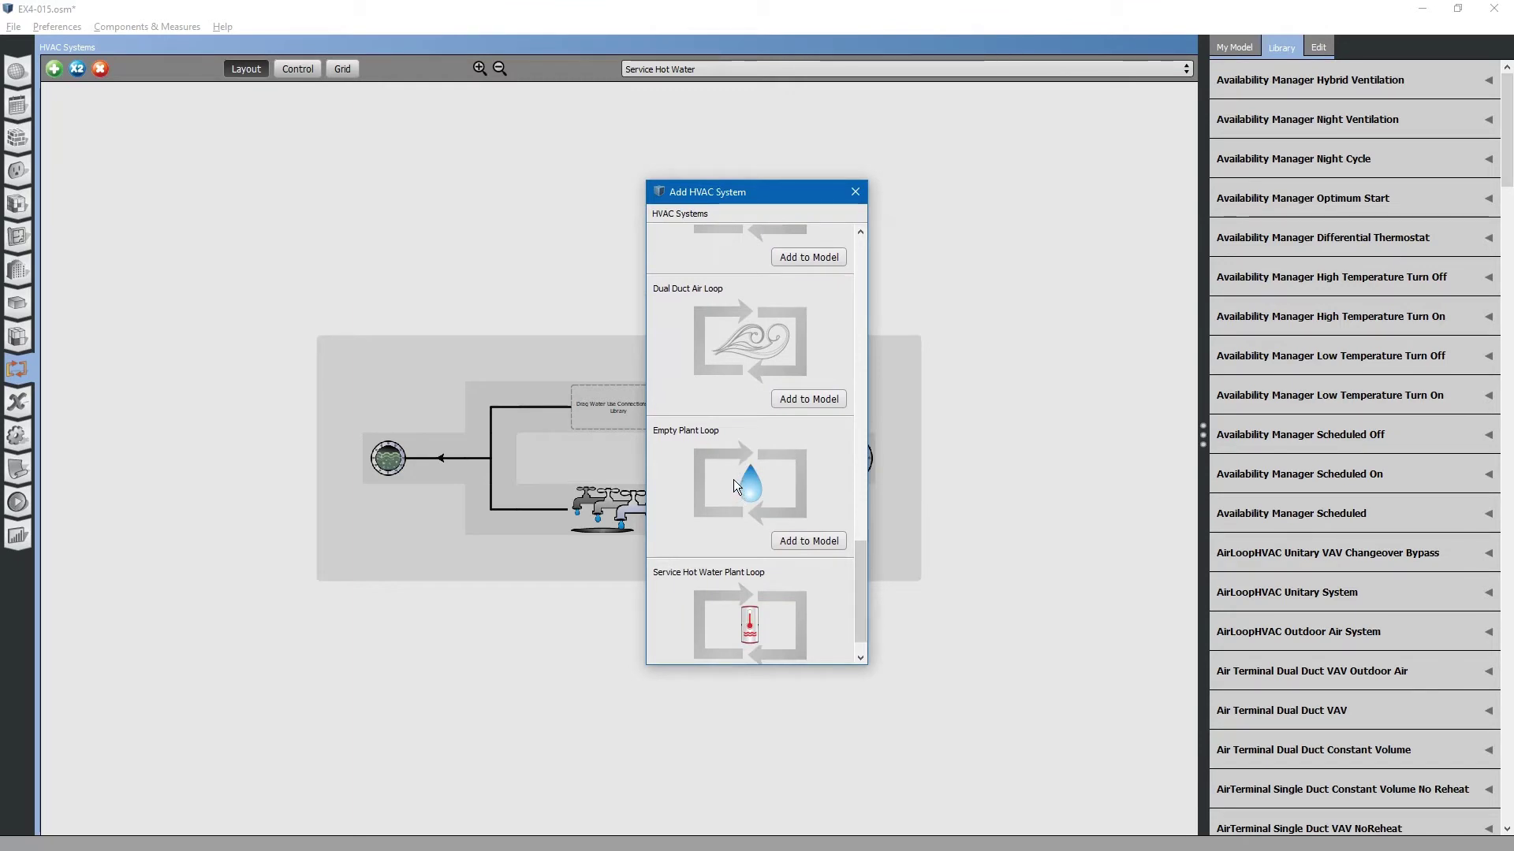
click(805, 546)
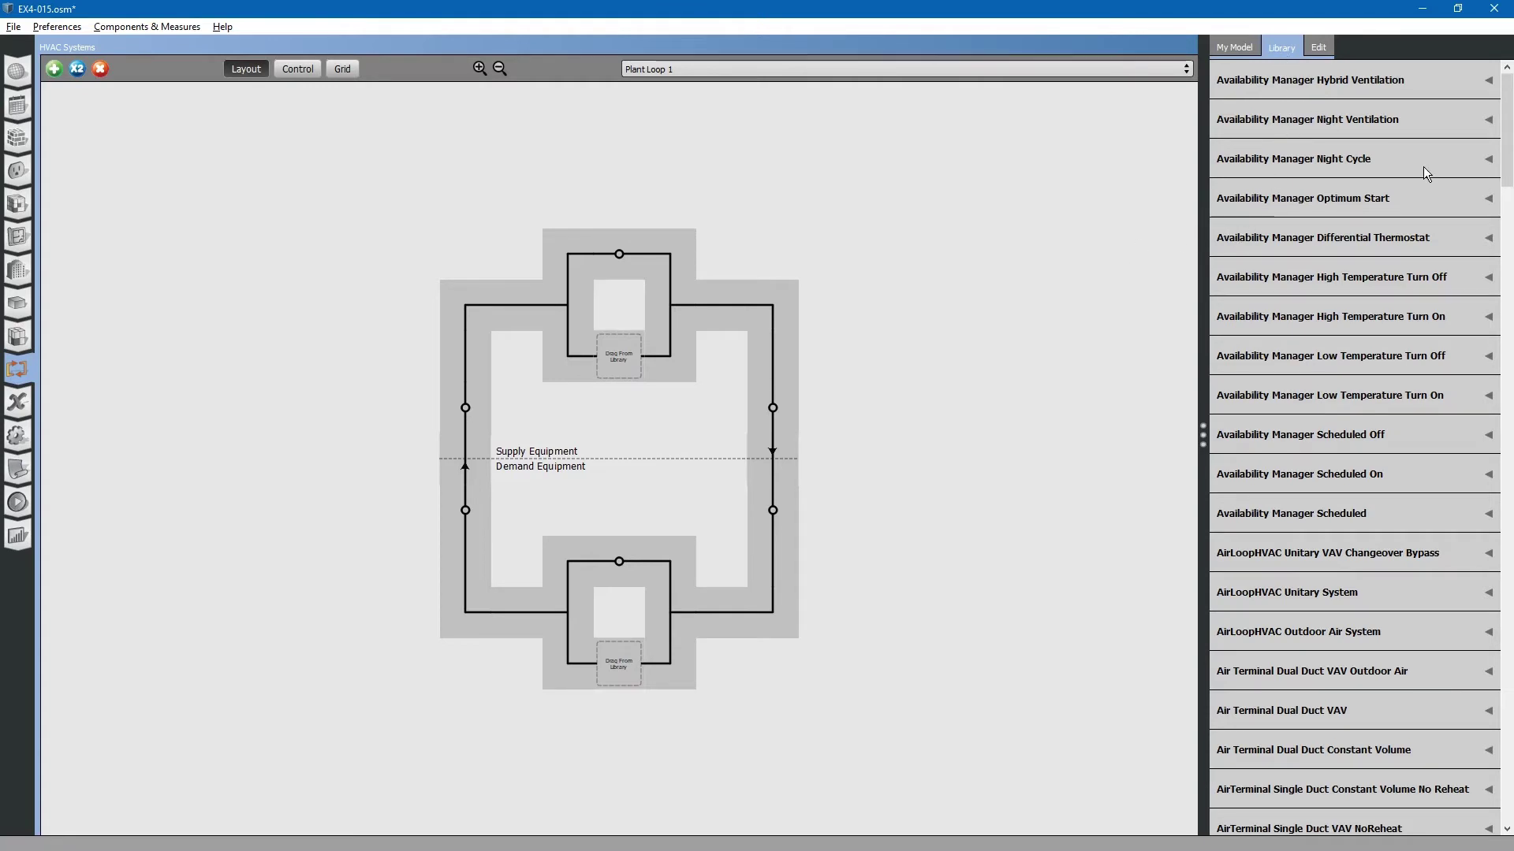
Drag the DHW Recirc Pump 10ftH2O constant-speed pump onto Plant Loop 1's supply inlet.
drag(1507, 133, 1508, 537)
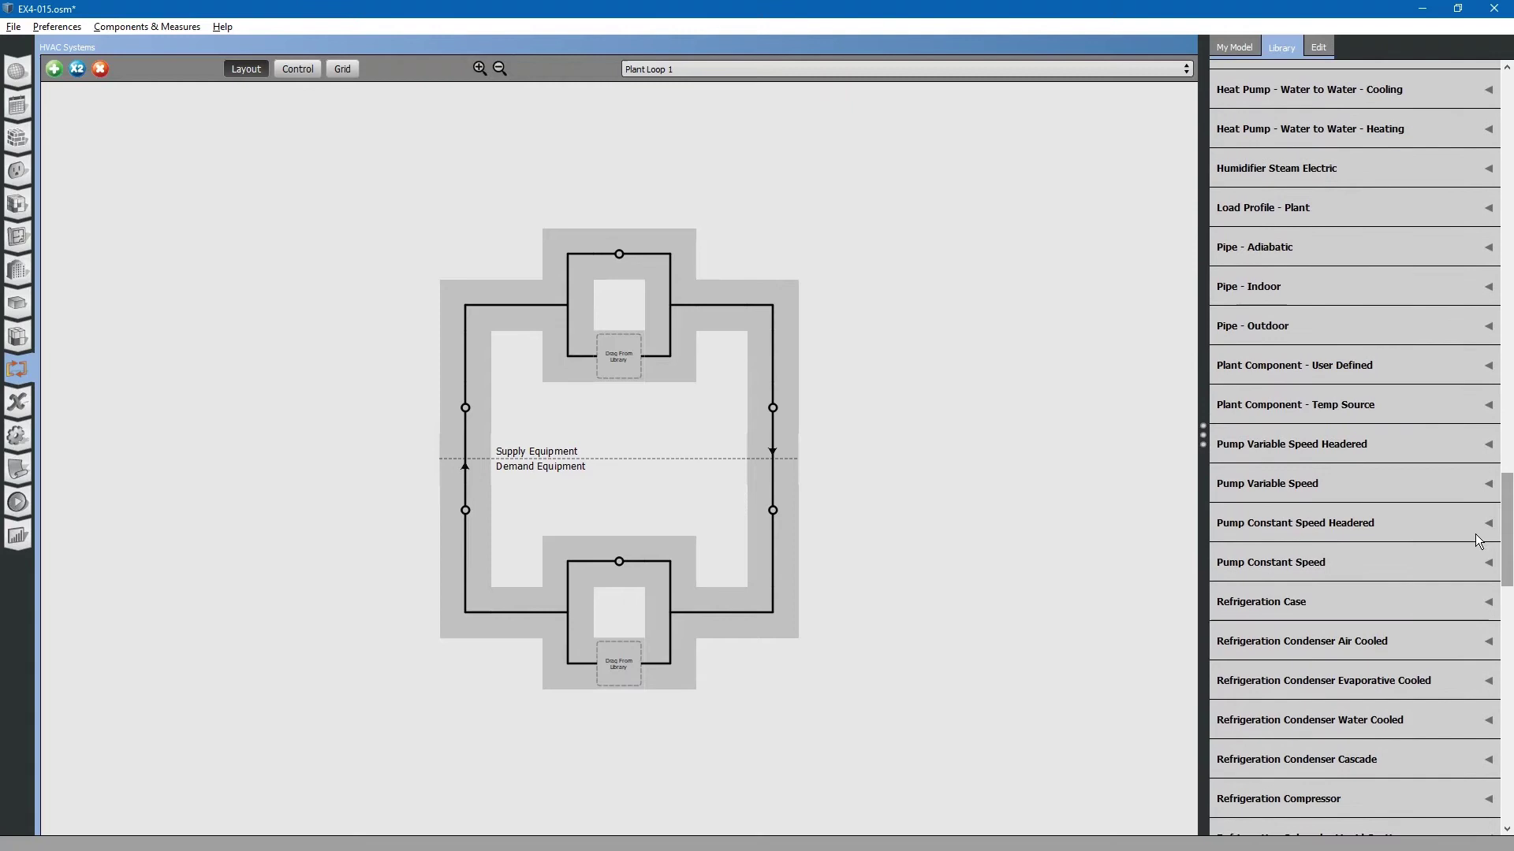
click(1326, 569)
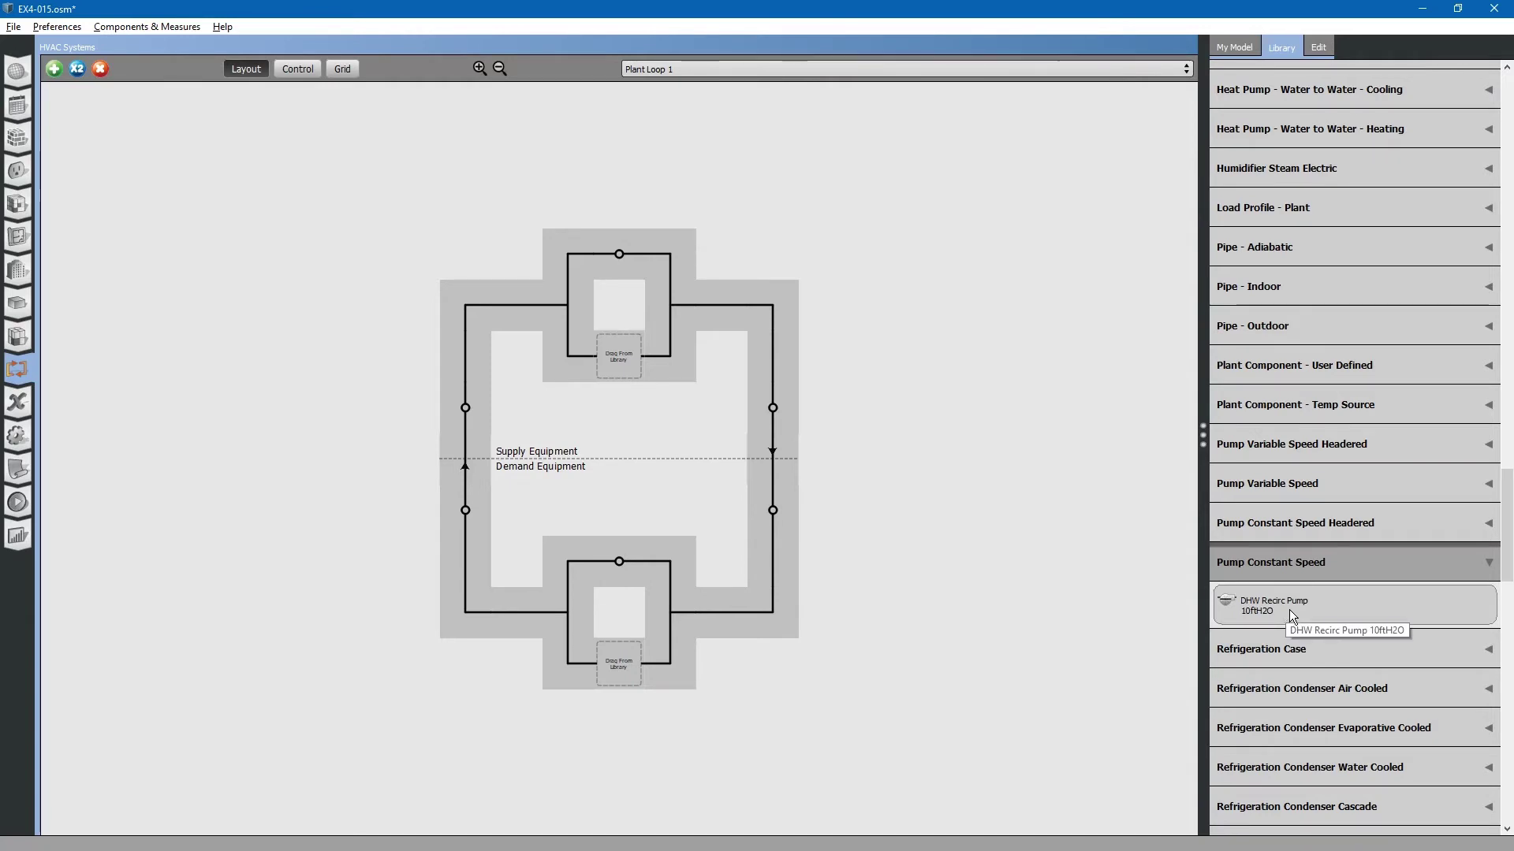
drag(1288, 609, 464, 406)
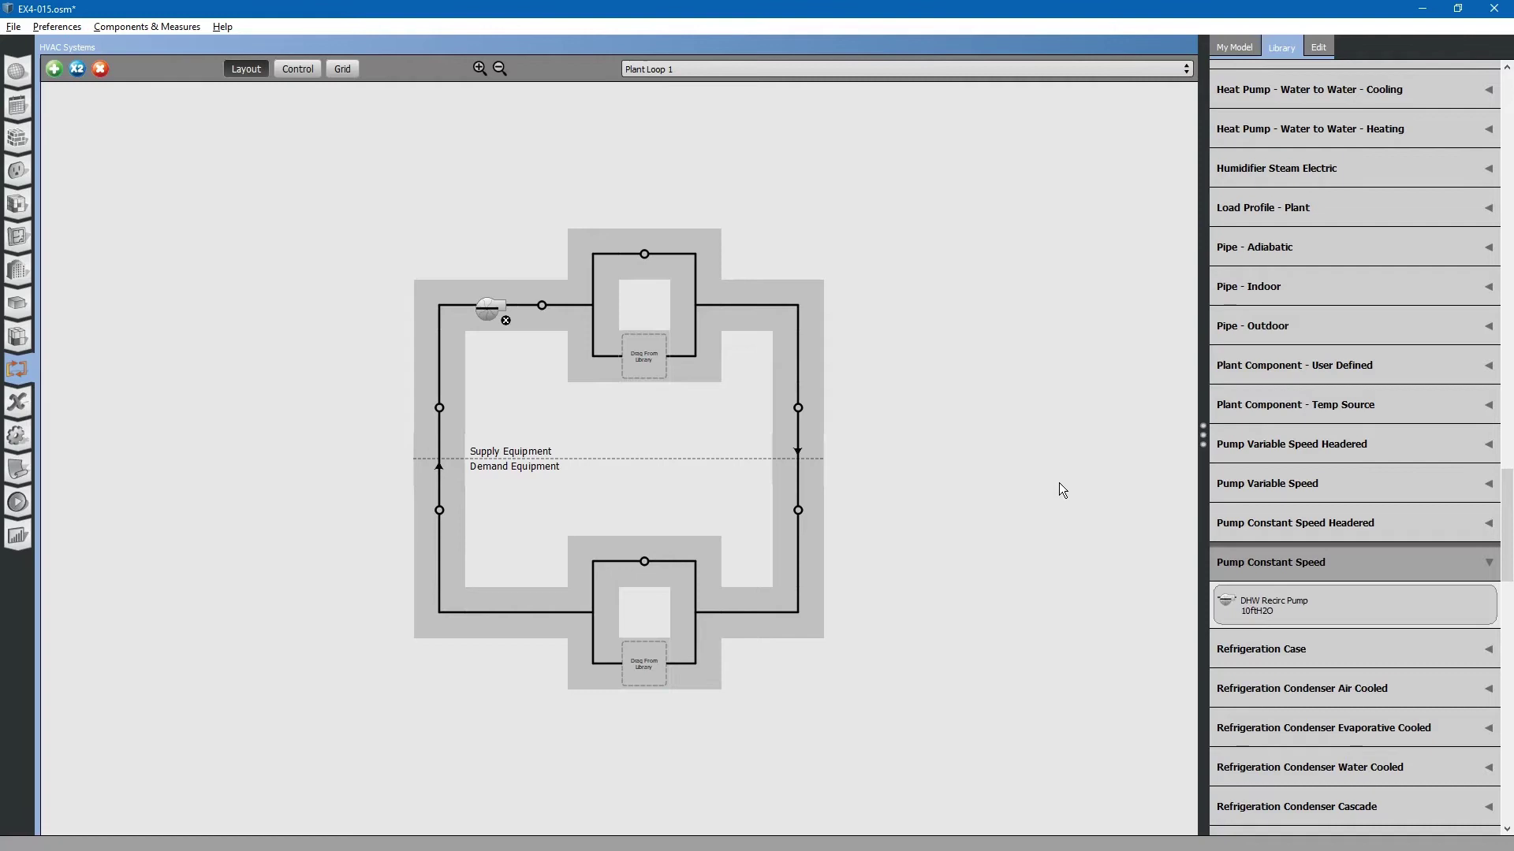
drag(1508, 549, 1506, 339)
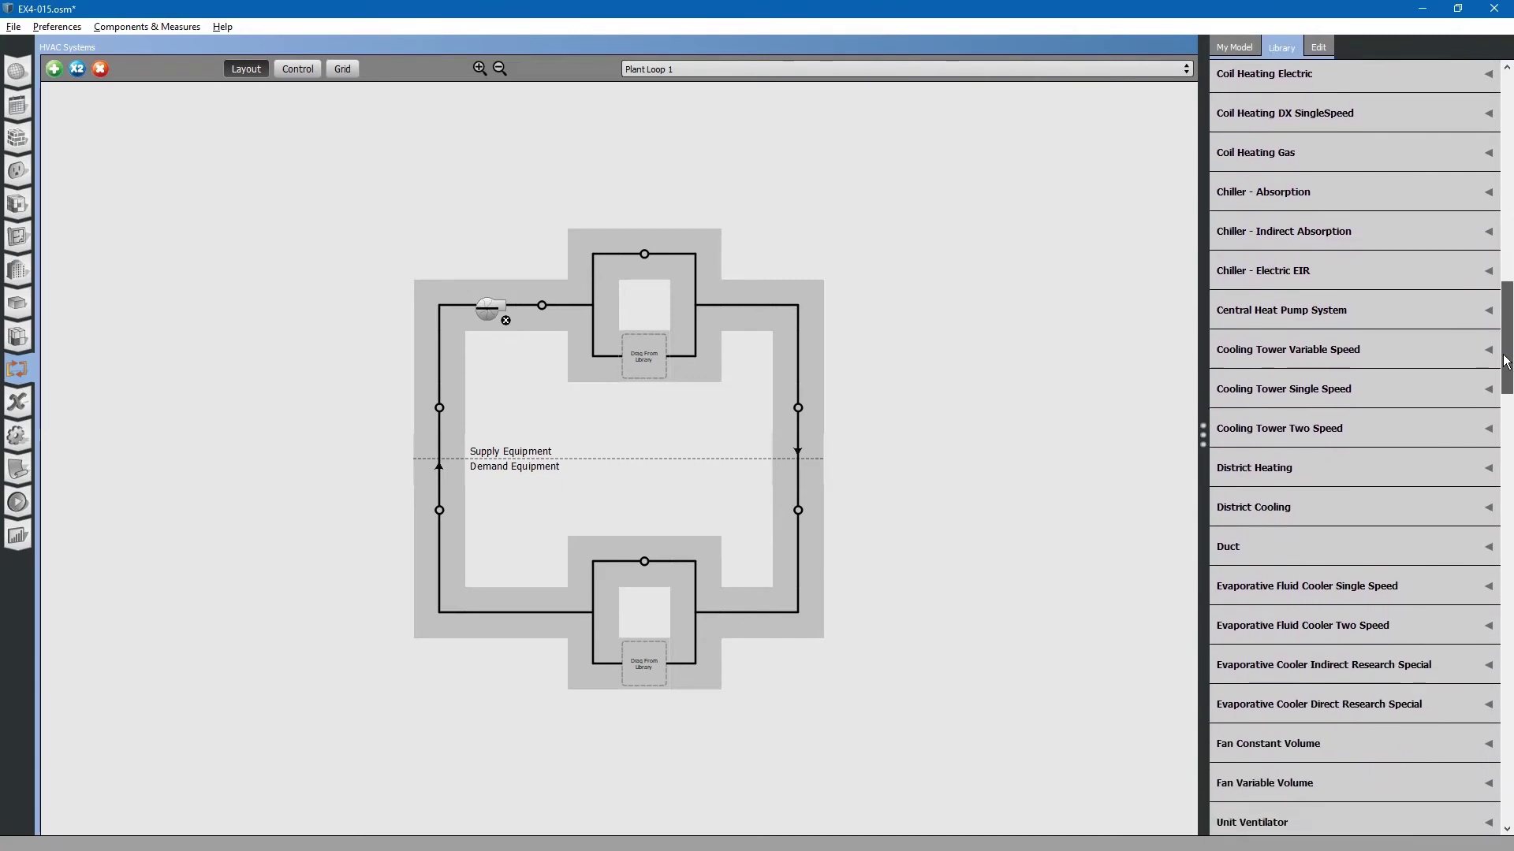
Expand Water Heater Mixed in the Library to reveal the Water Heater - 100gal 12kW entry.
drag(1507, 418, 1499, 796)
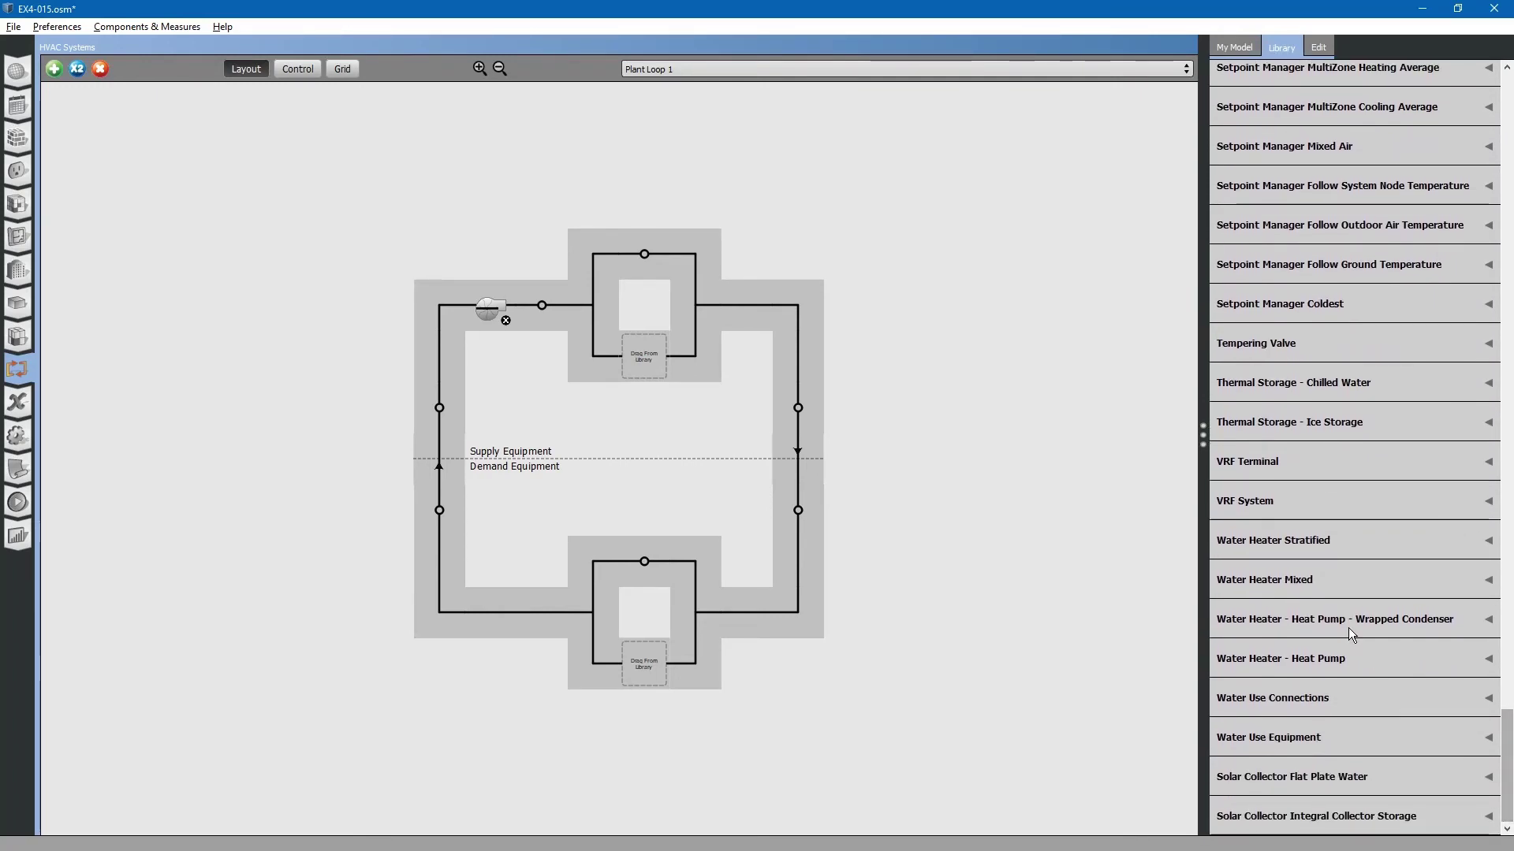
click(1275, 579)
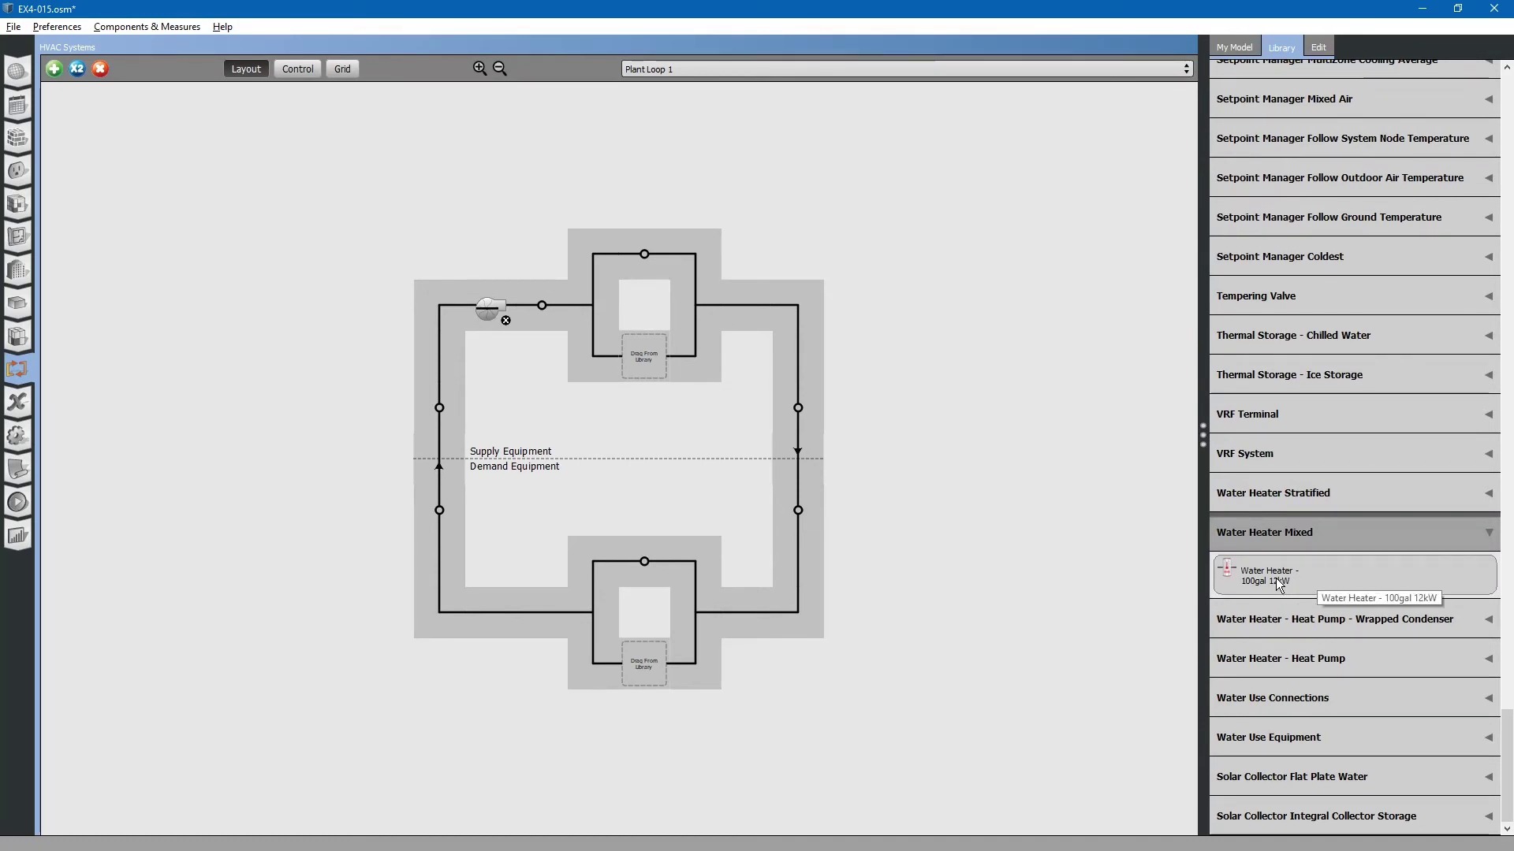
key(alt+Tab)
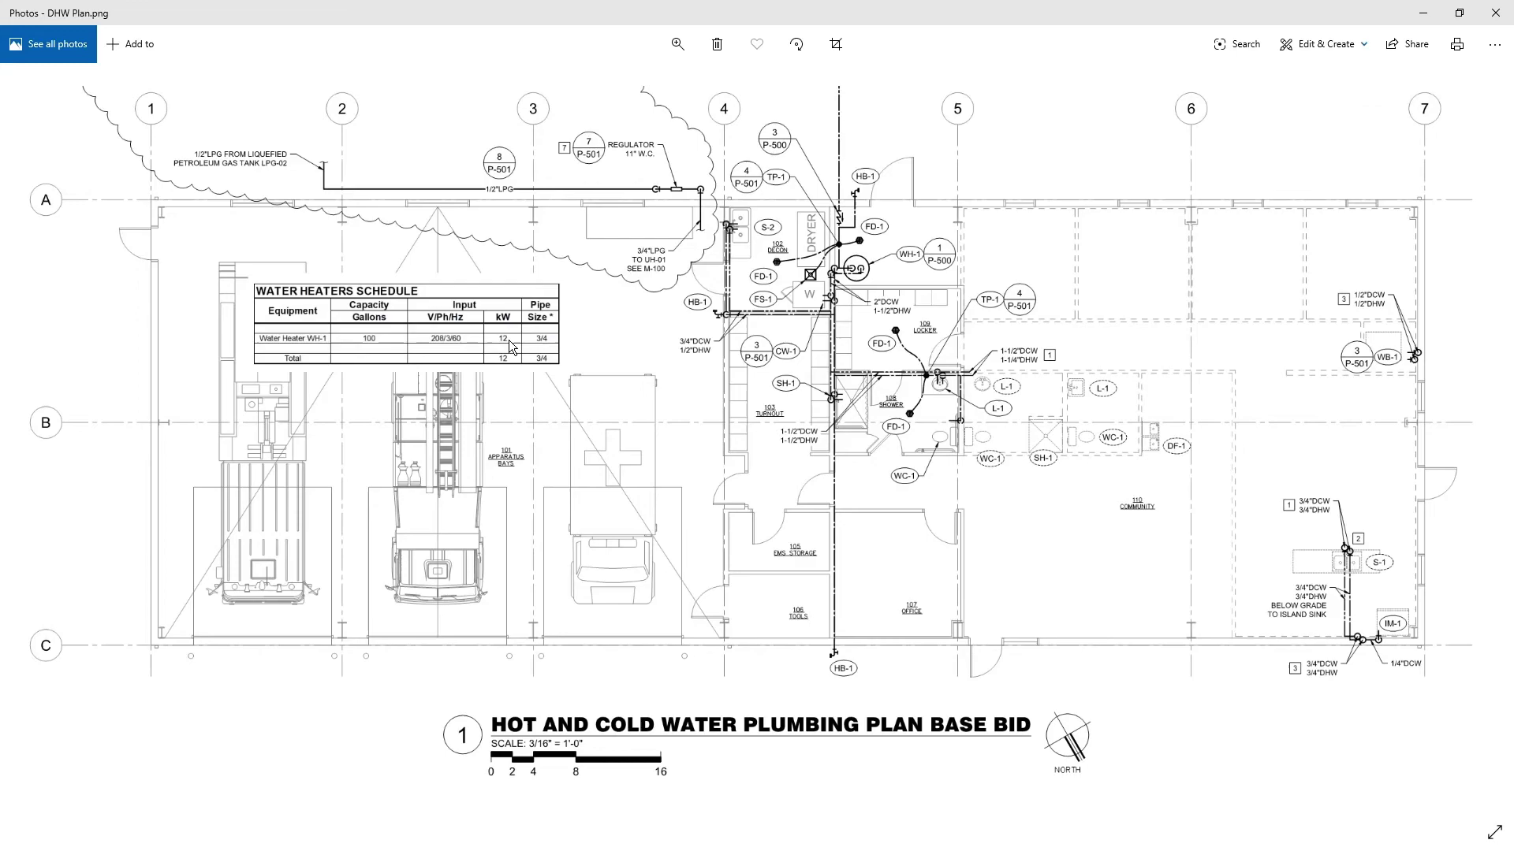
Return to OpenStudio after confirming the plan's WH-1 is 100 gallons, 12 kW.
key(alt+Tab)
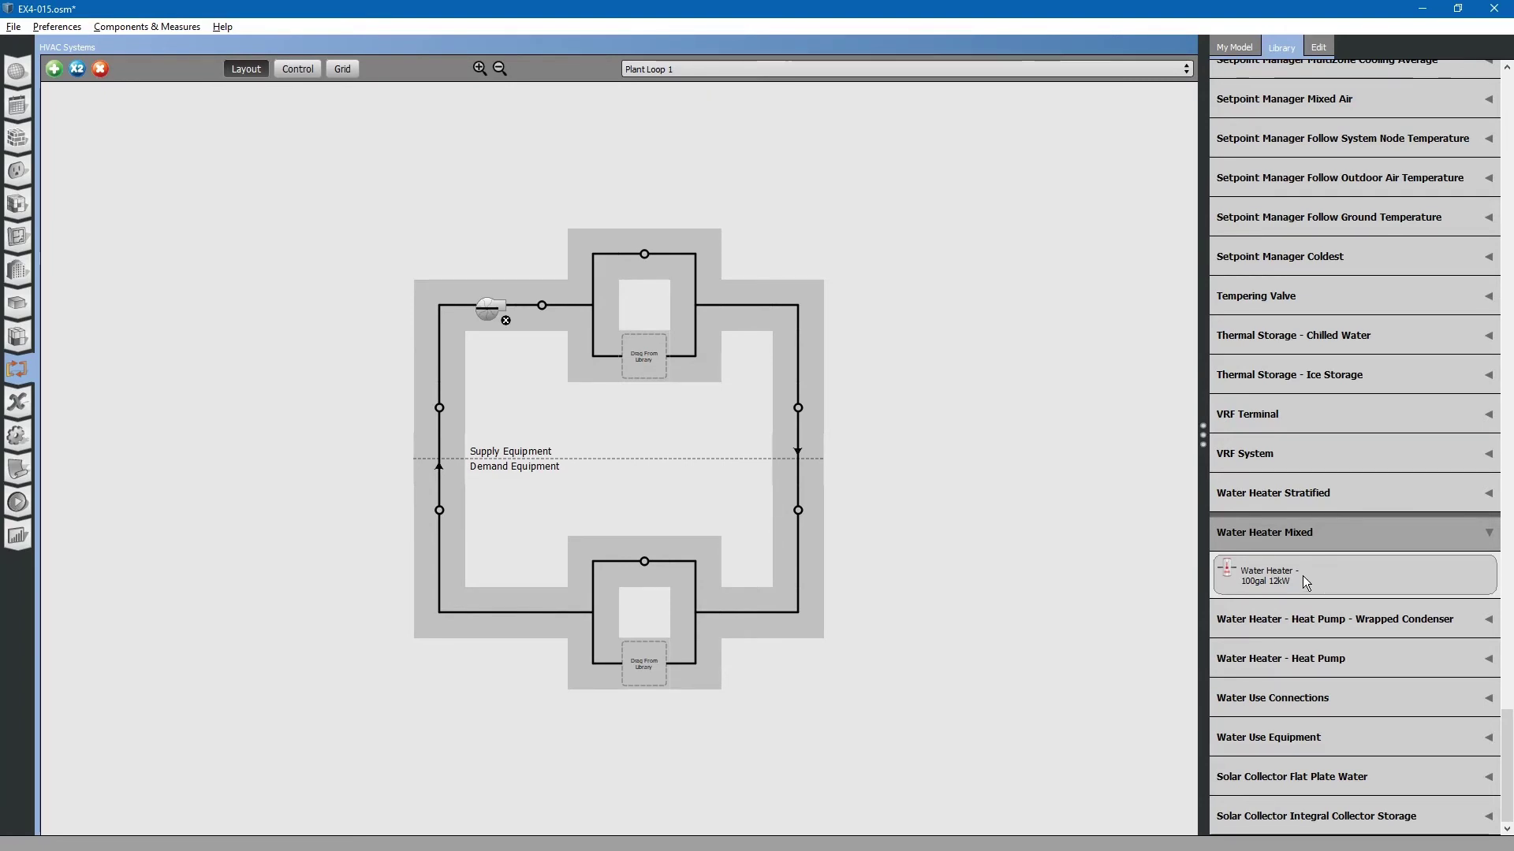
Place Water Heater - 100gal 12kW on Plant Loop 1's supply branch, downstream of the pump.
drag(1312, 575, 644, 254)
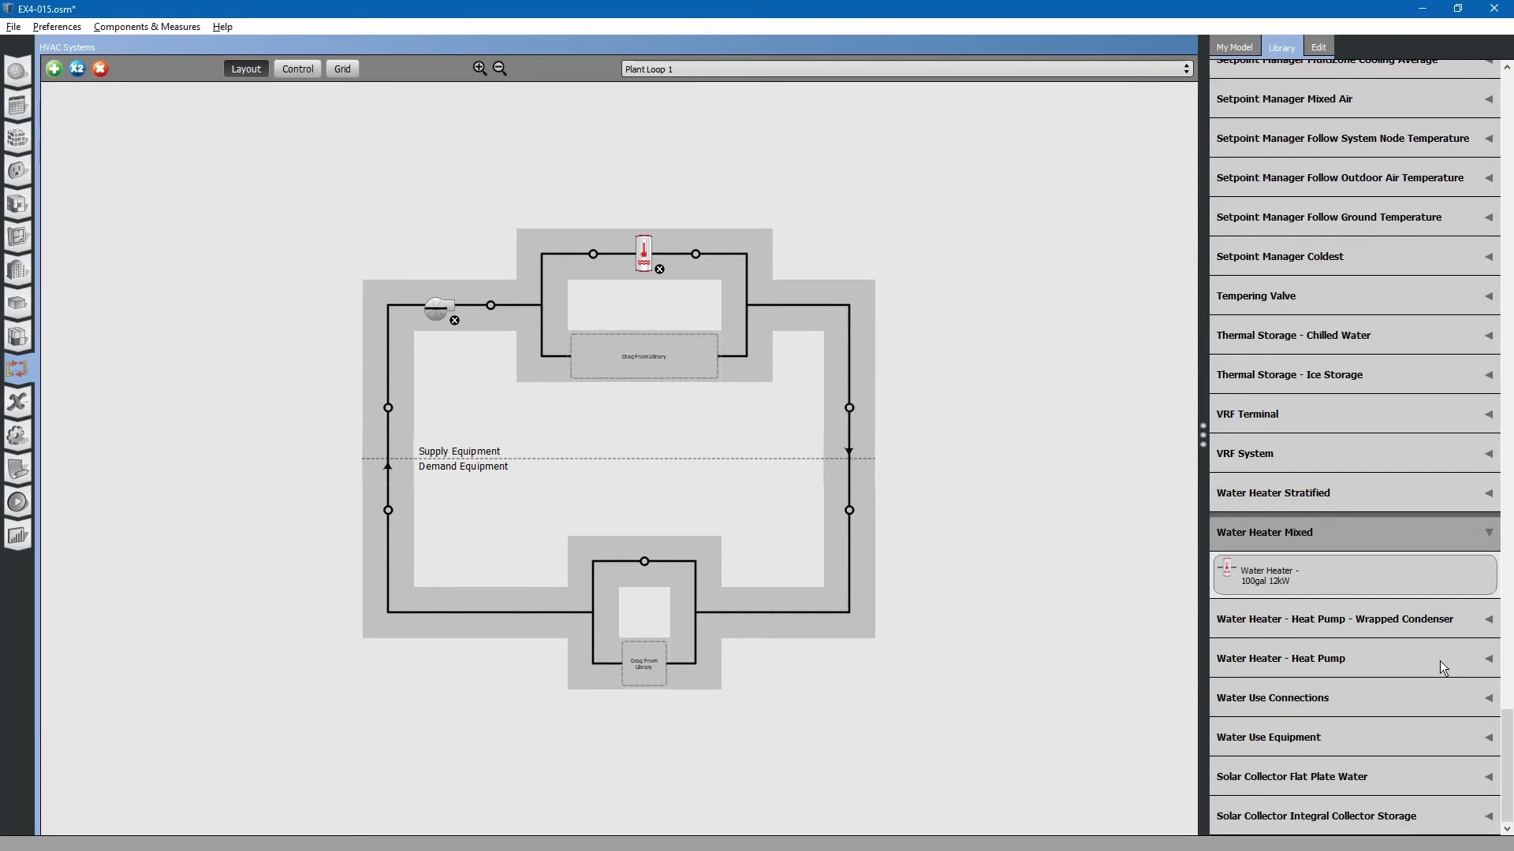
Attach DHW Setpoint Manager Scheduled from the Library to Plant Loop 1's supply outlet node.
scroll(1506, 732, up, 5)
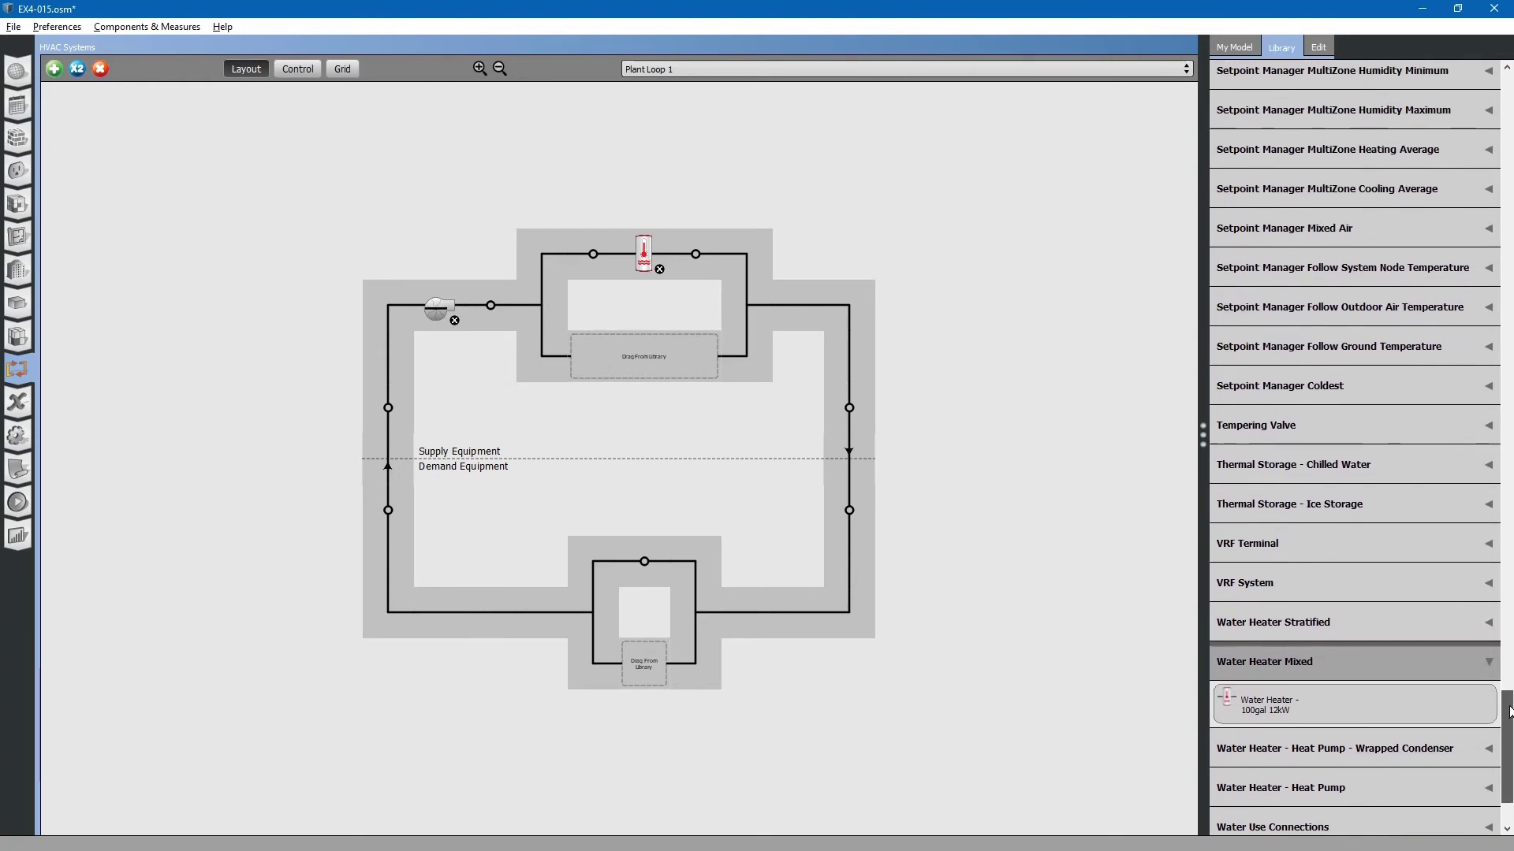
drag(1501, 700, 1491, 613)
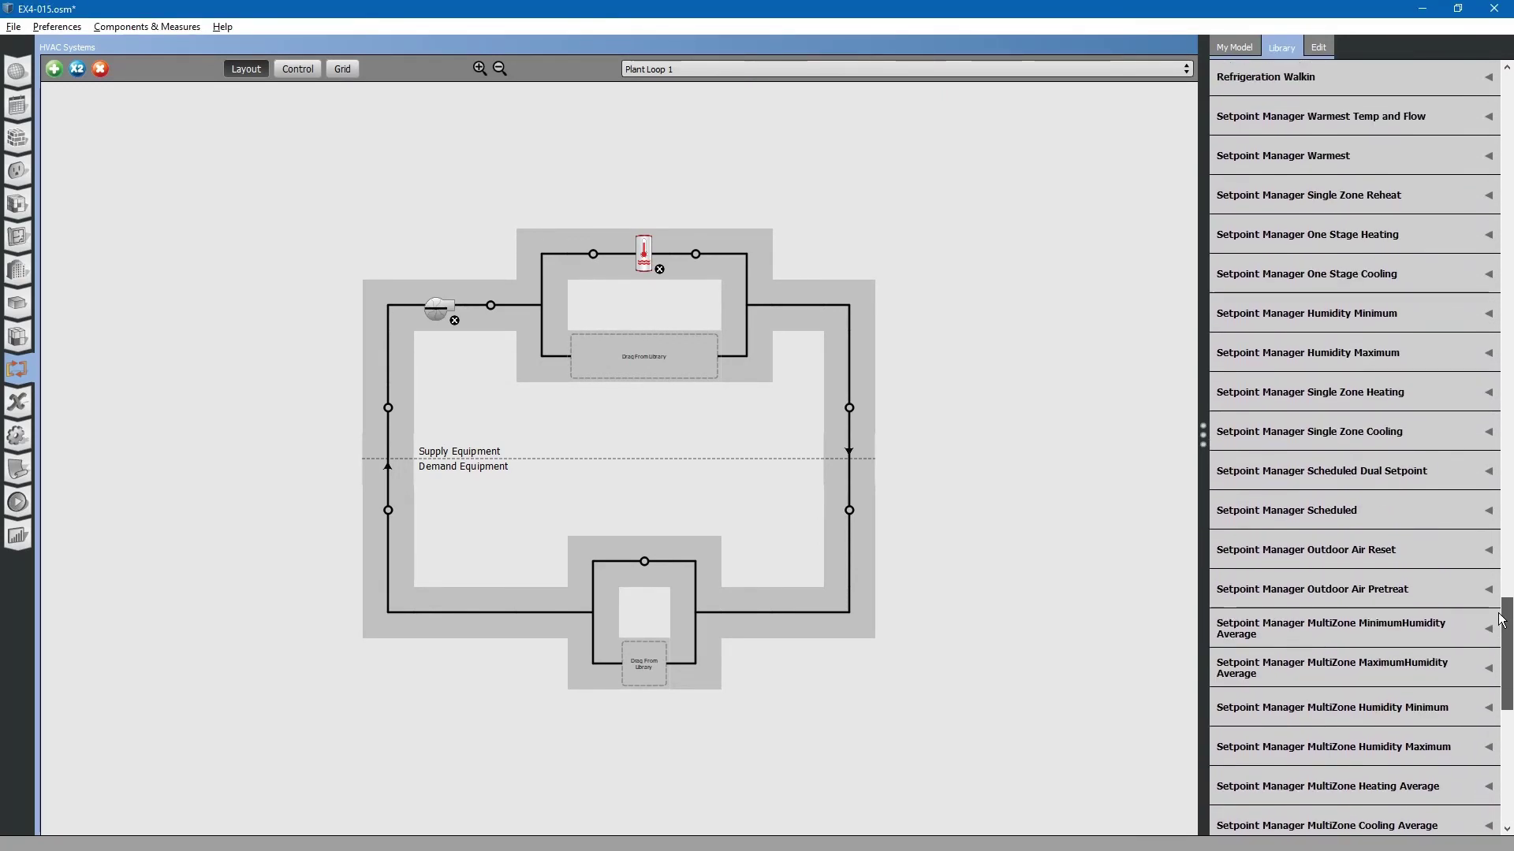
click(1285, 513)
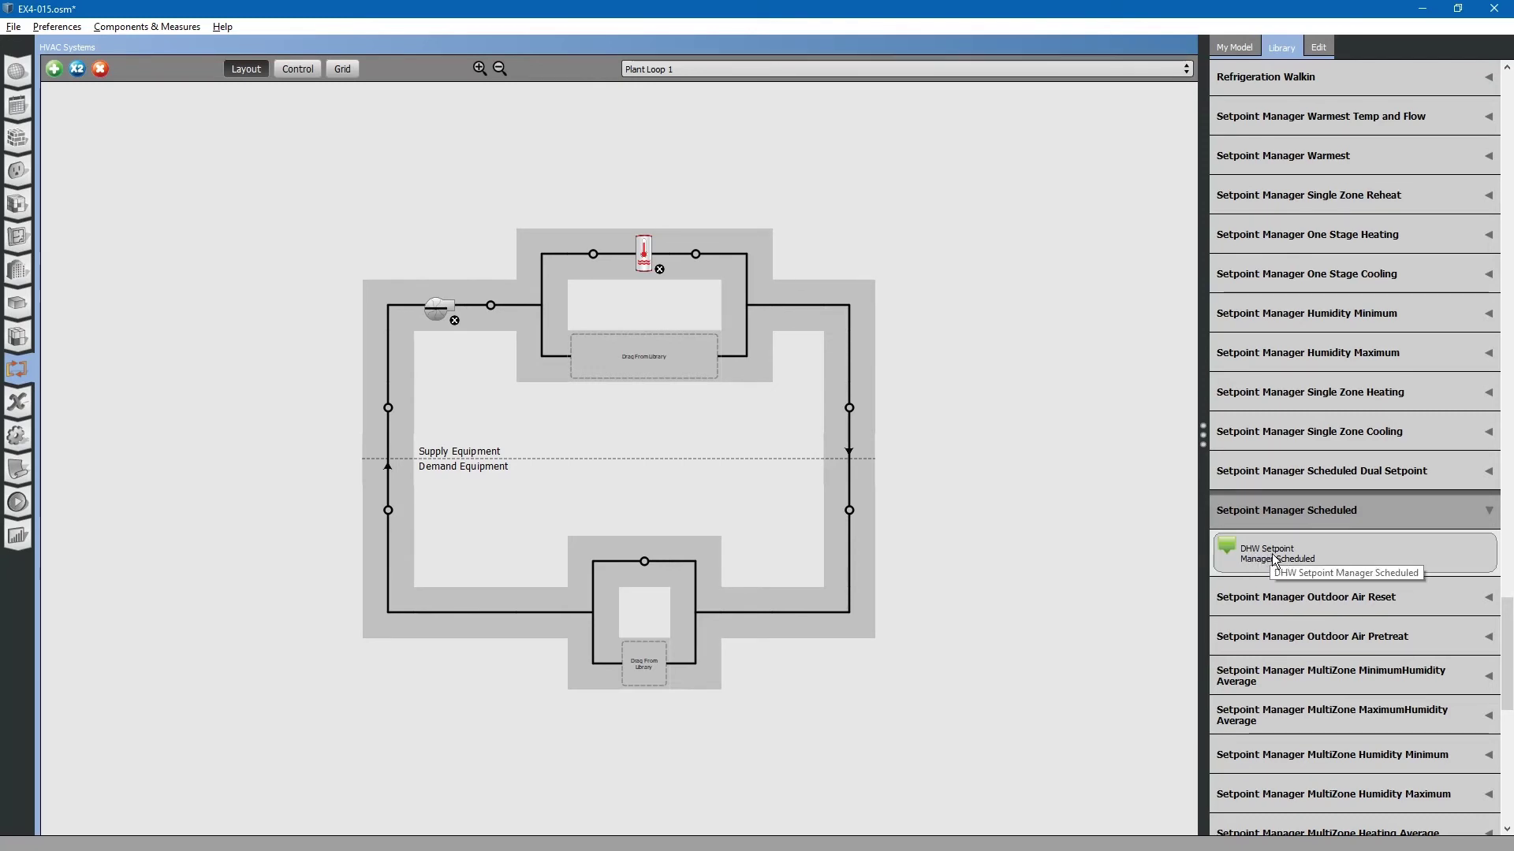
drag(1273, 560, 857, 408)
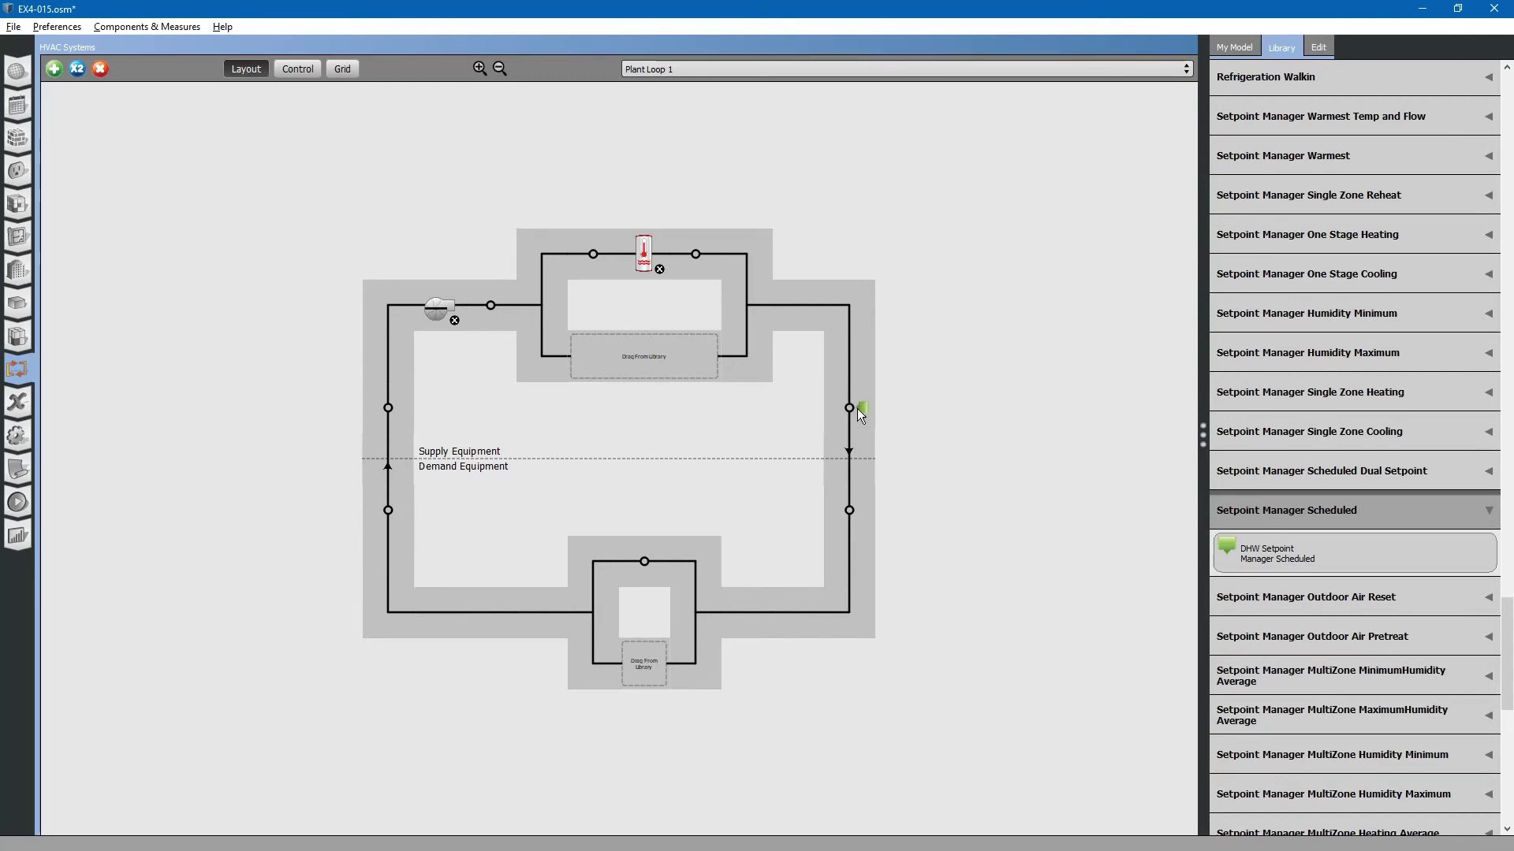
From My Model, place FireStation DHW Water Use Connection on the demand branch, not the equipment definition.
click(1236, 48)
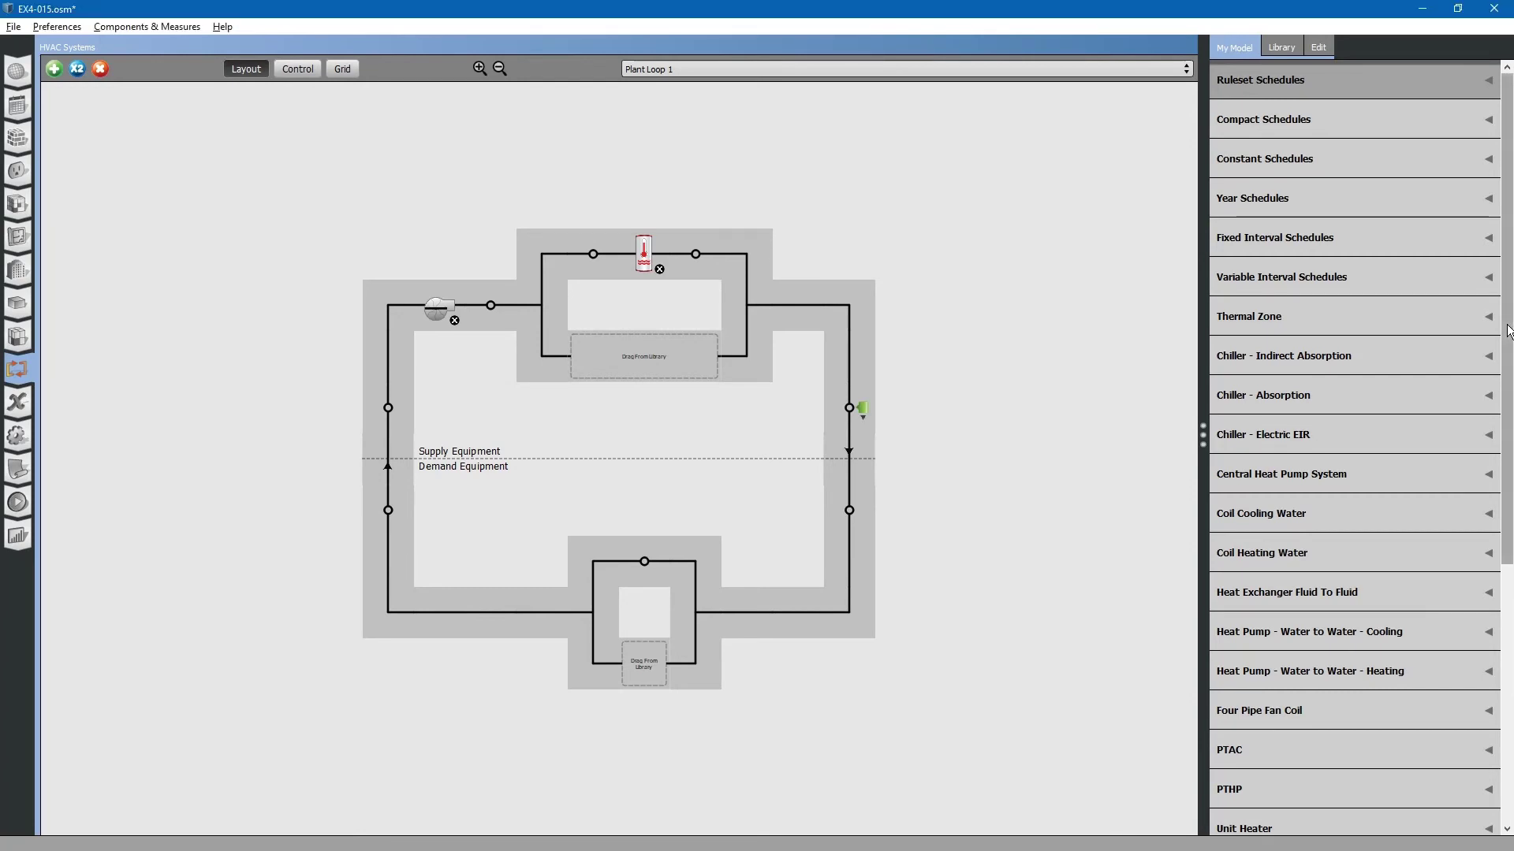
drag(1506, 328, 1507, 599)
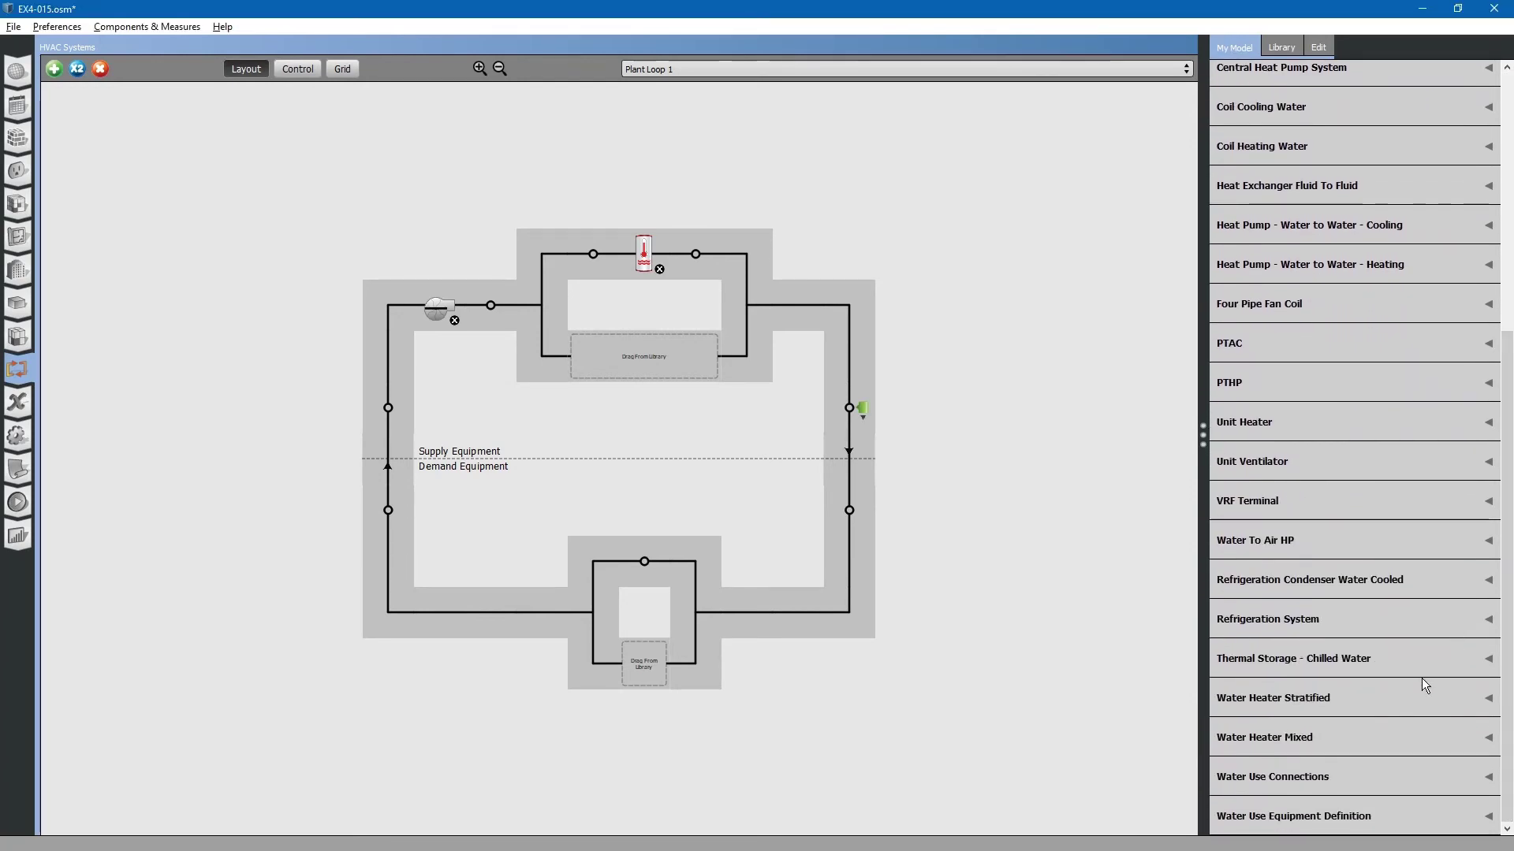
click(1298, 815)
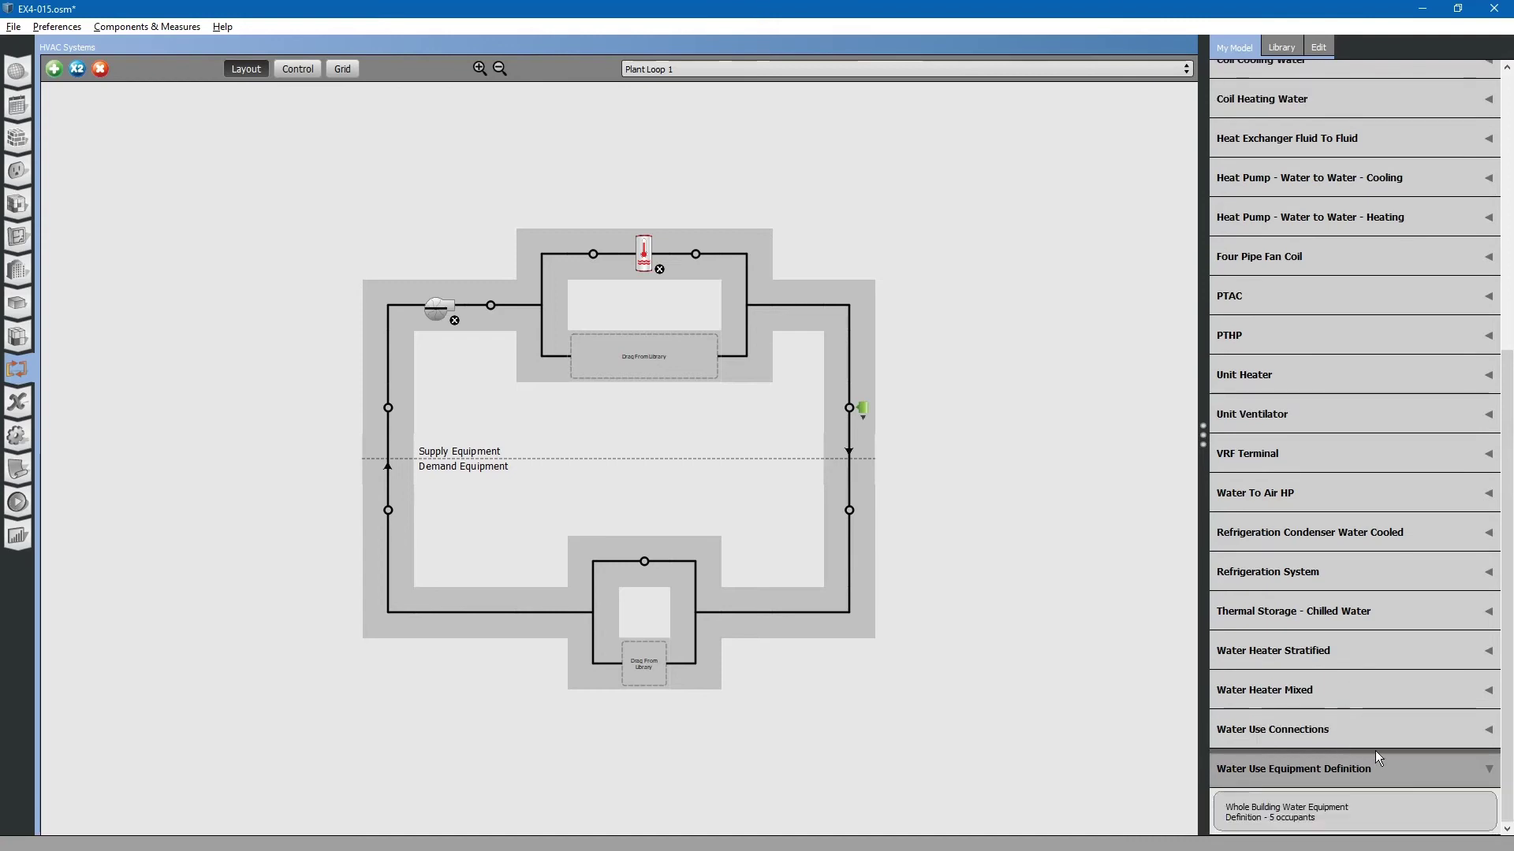
drag(1298, 812, 646, 566)
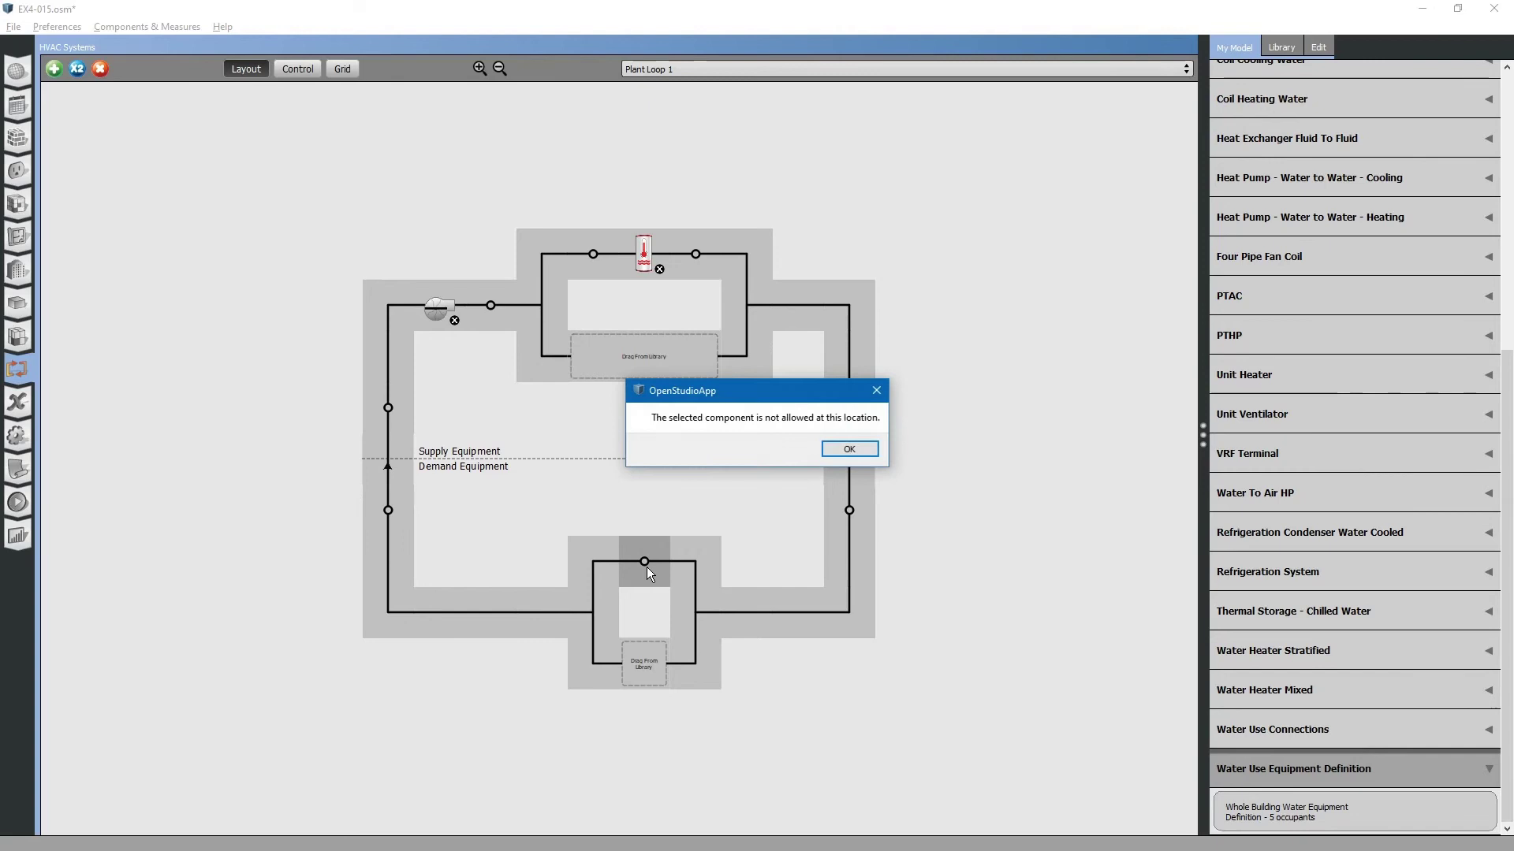
click(851, 449)
click(1291, 735)
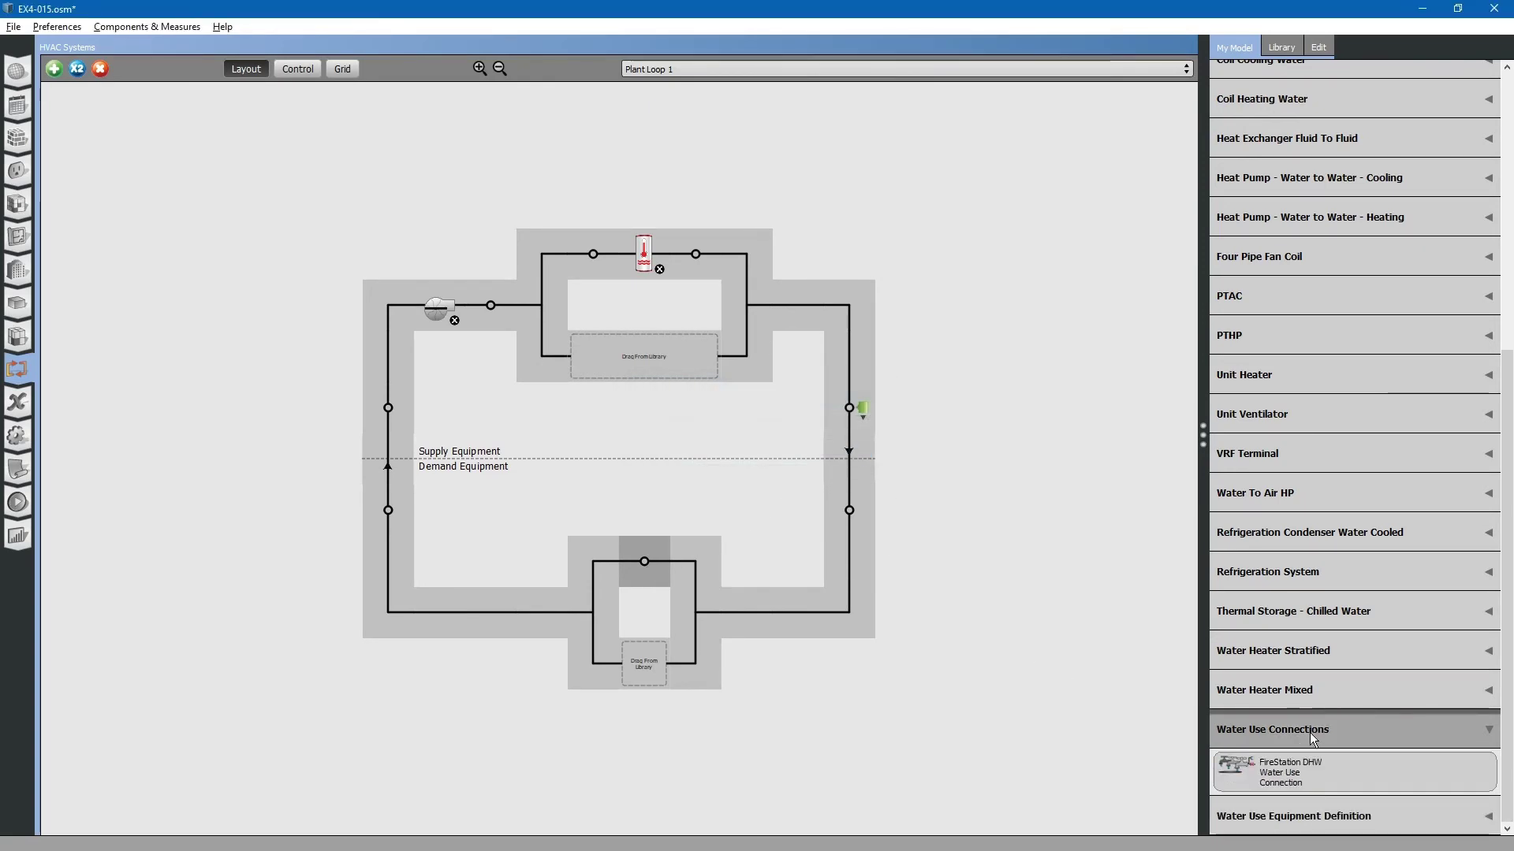
drag(1321, 773, 652, 563)
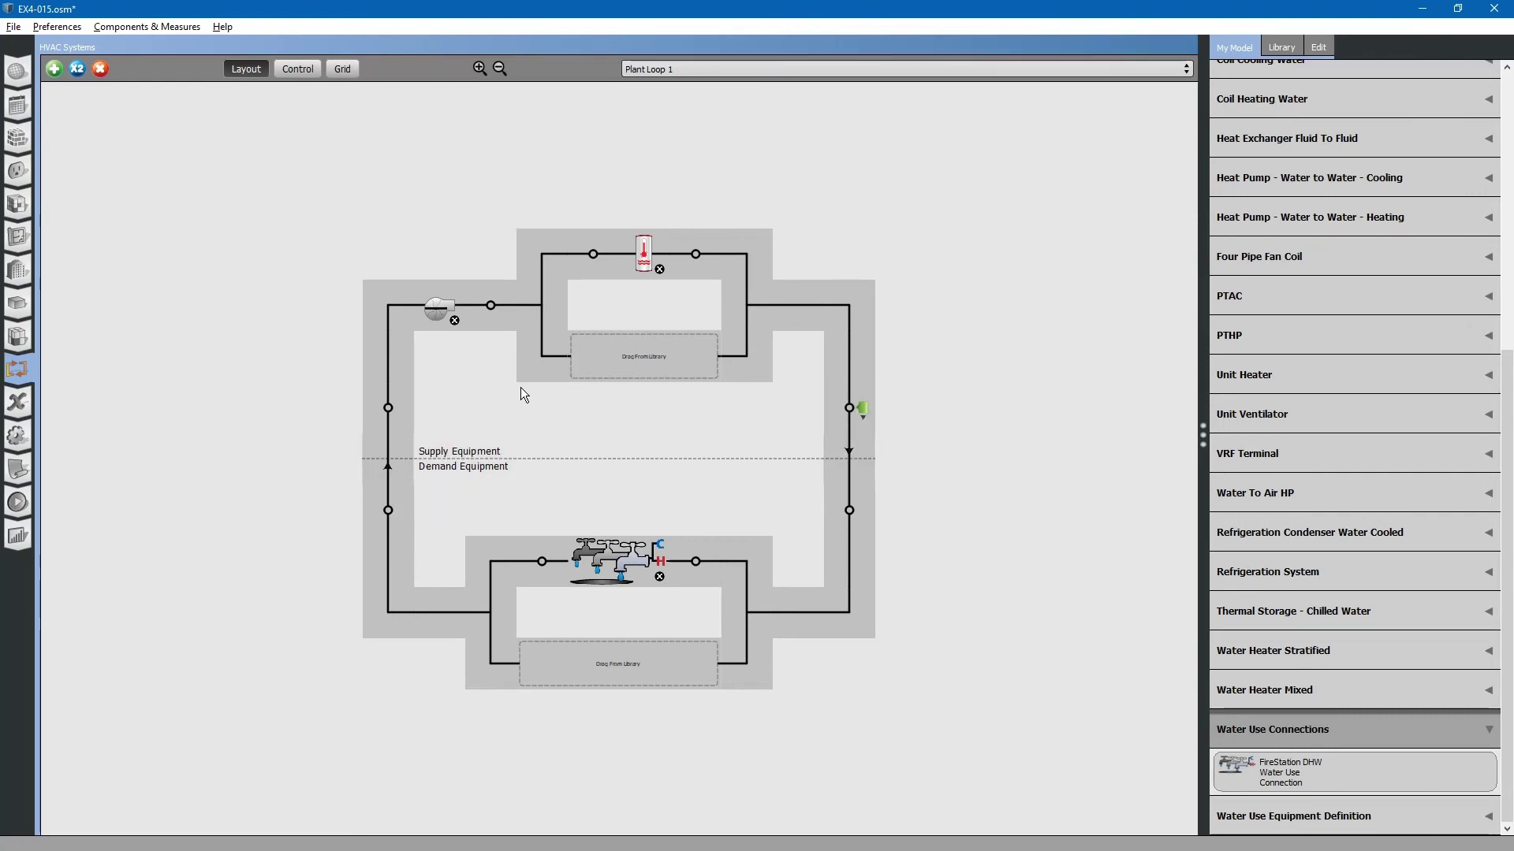
Inspect the pump, water heater and setpoint manager, which uses the SHW_Temperature_140F schedule.
click(442, 309)
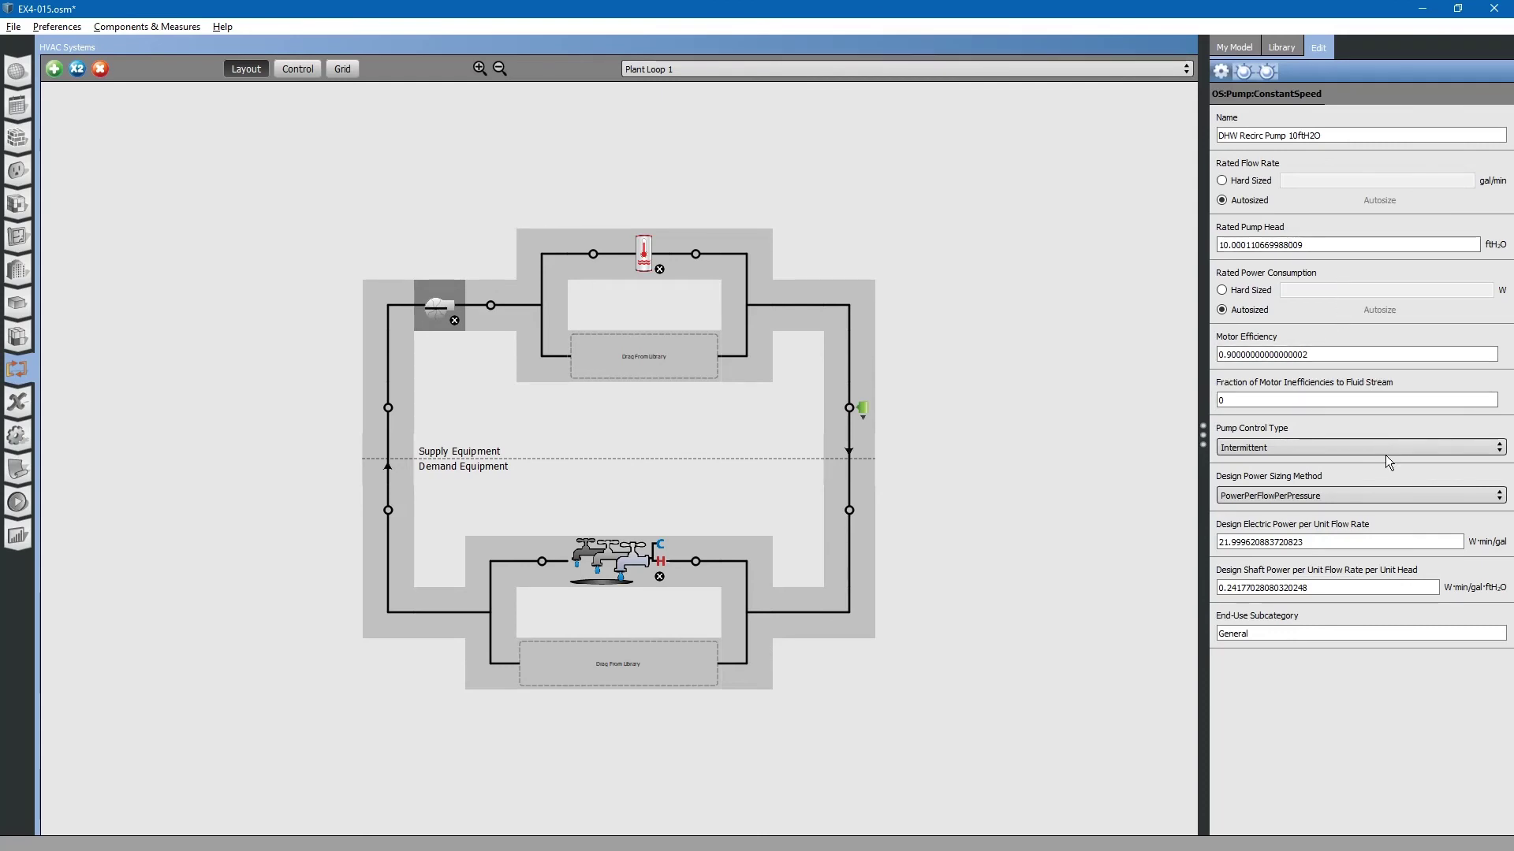
click(1387, 633)
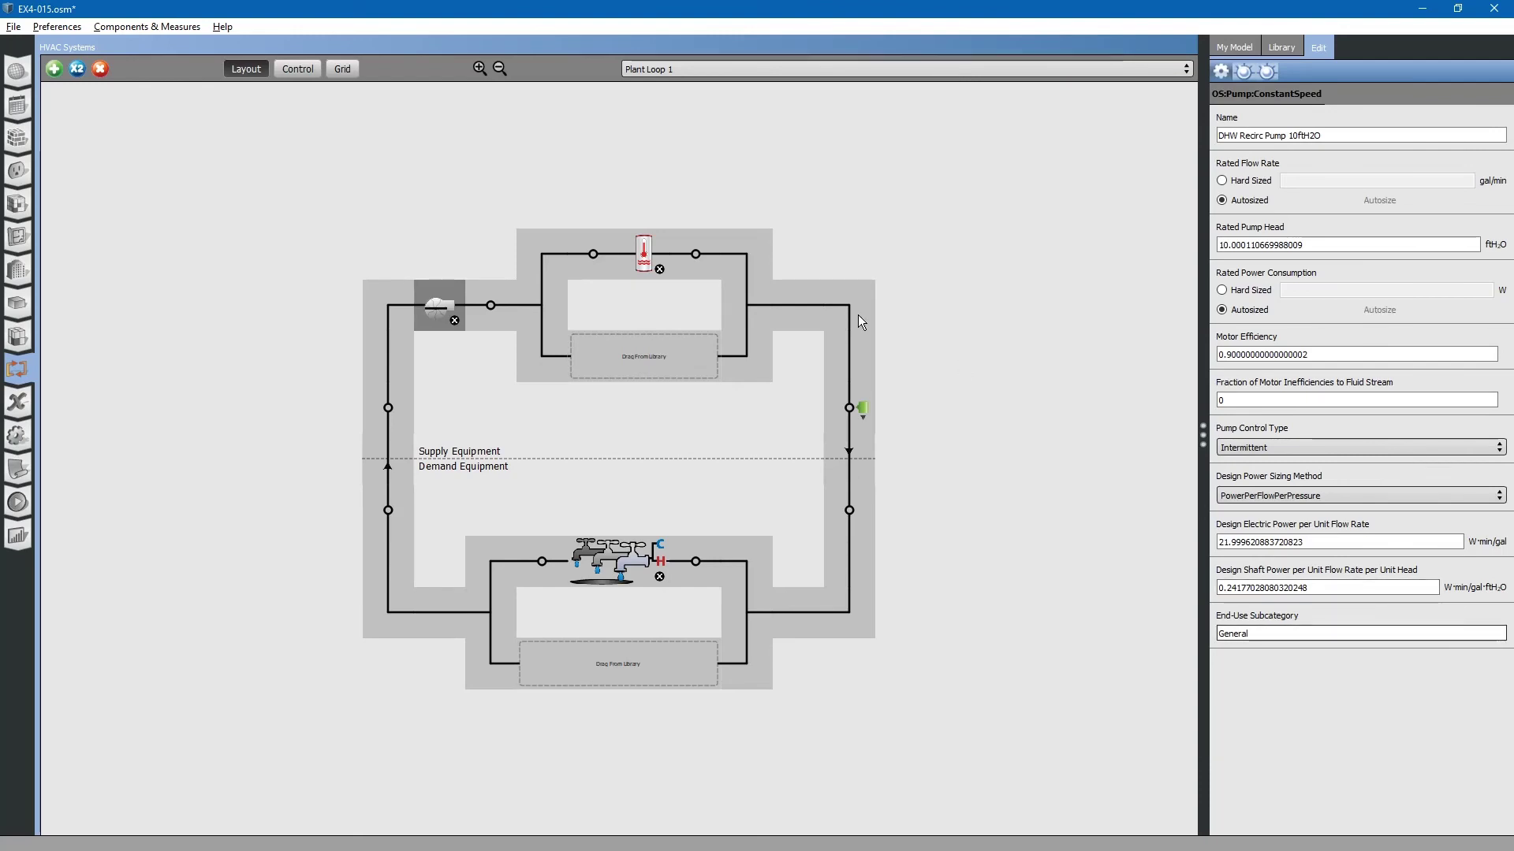
click(643, 248)
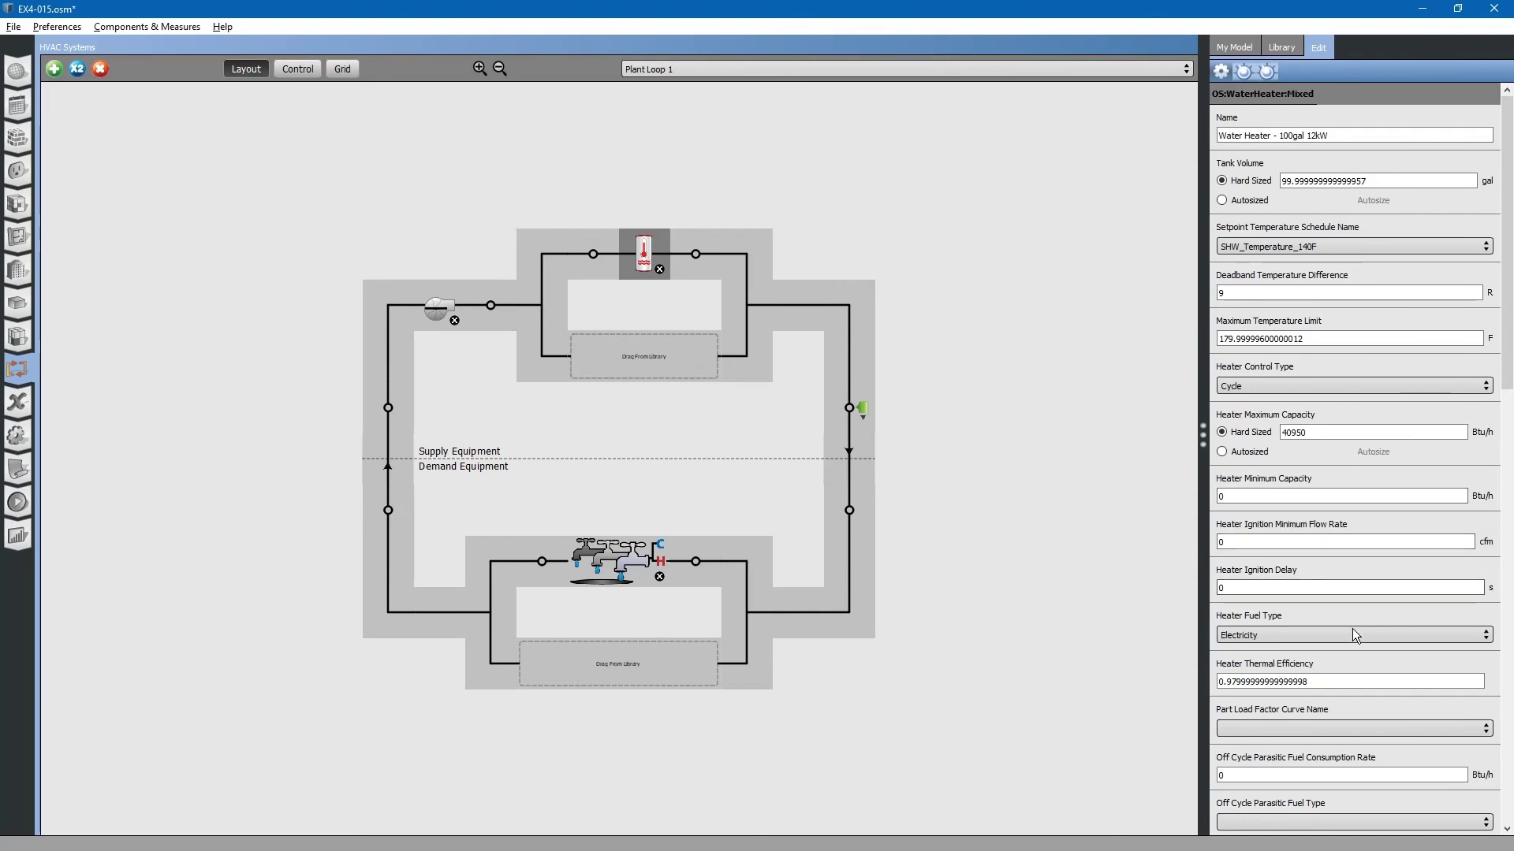
click(857, 414)
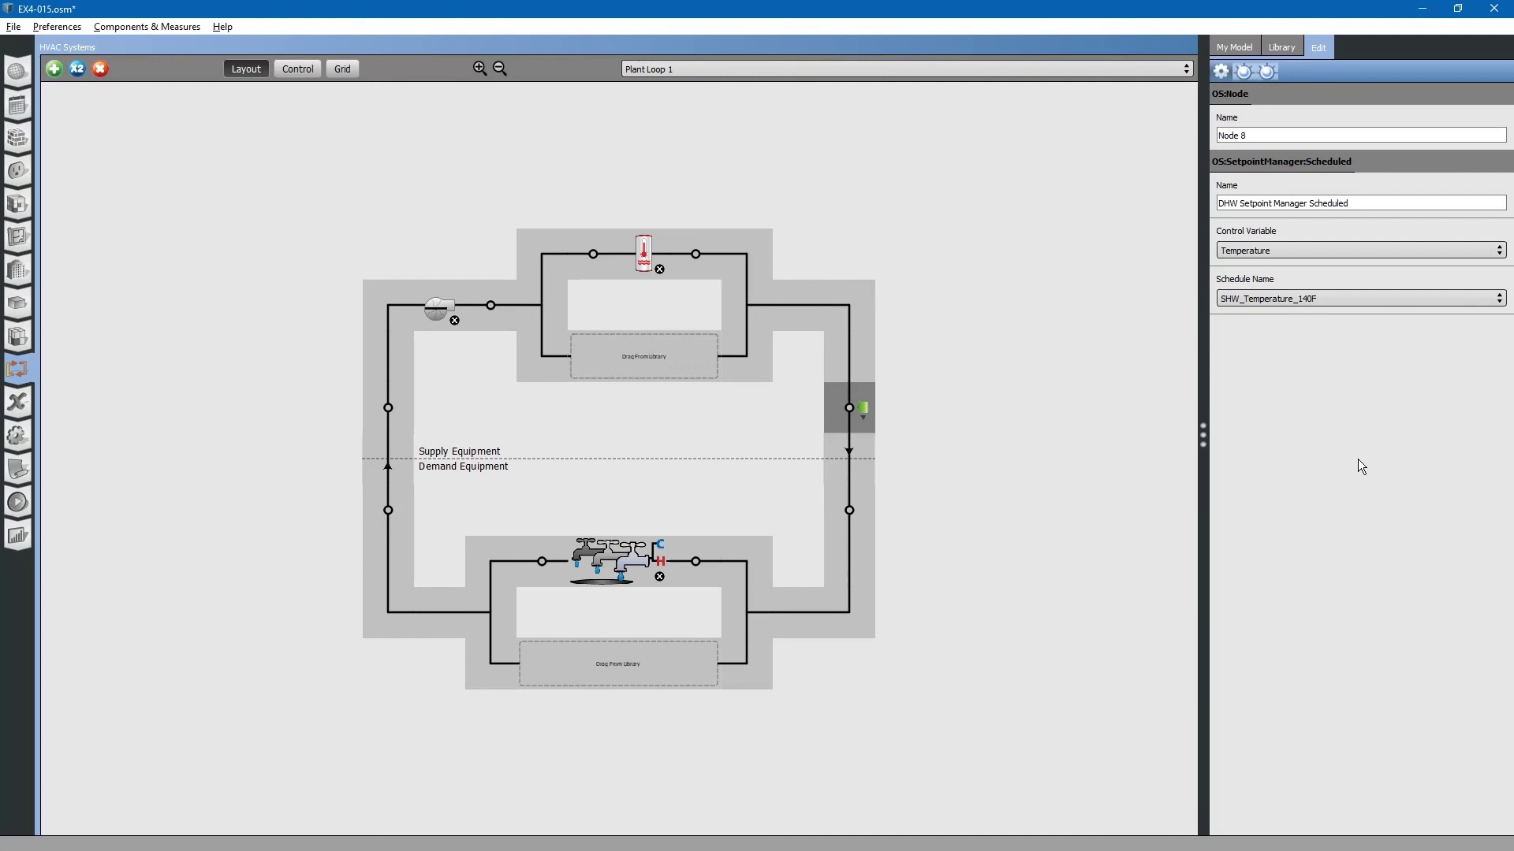
double_click(617, 563)
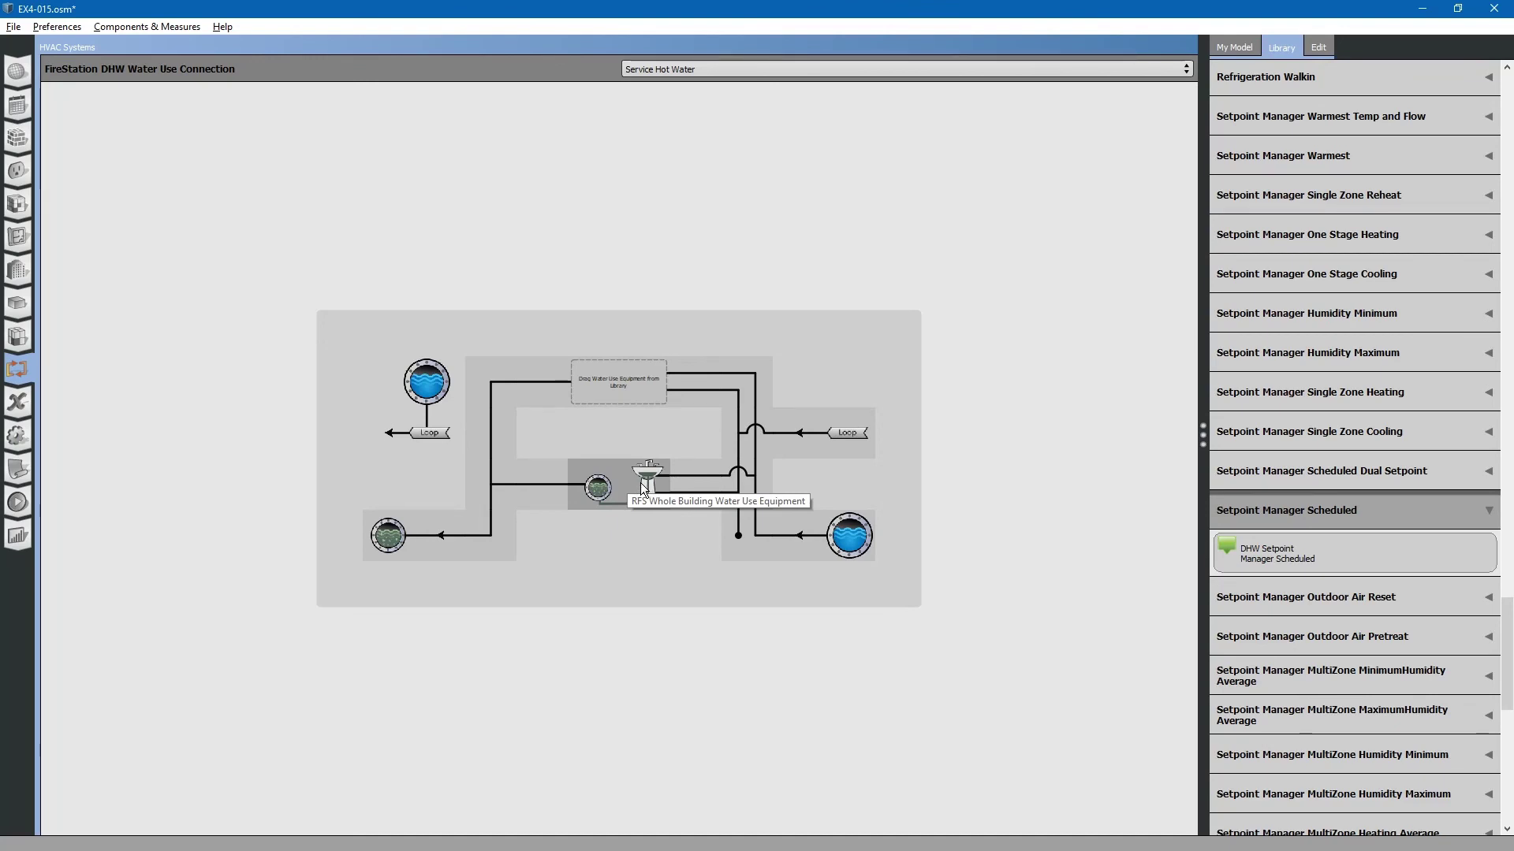
click(849, 433)
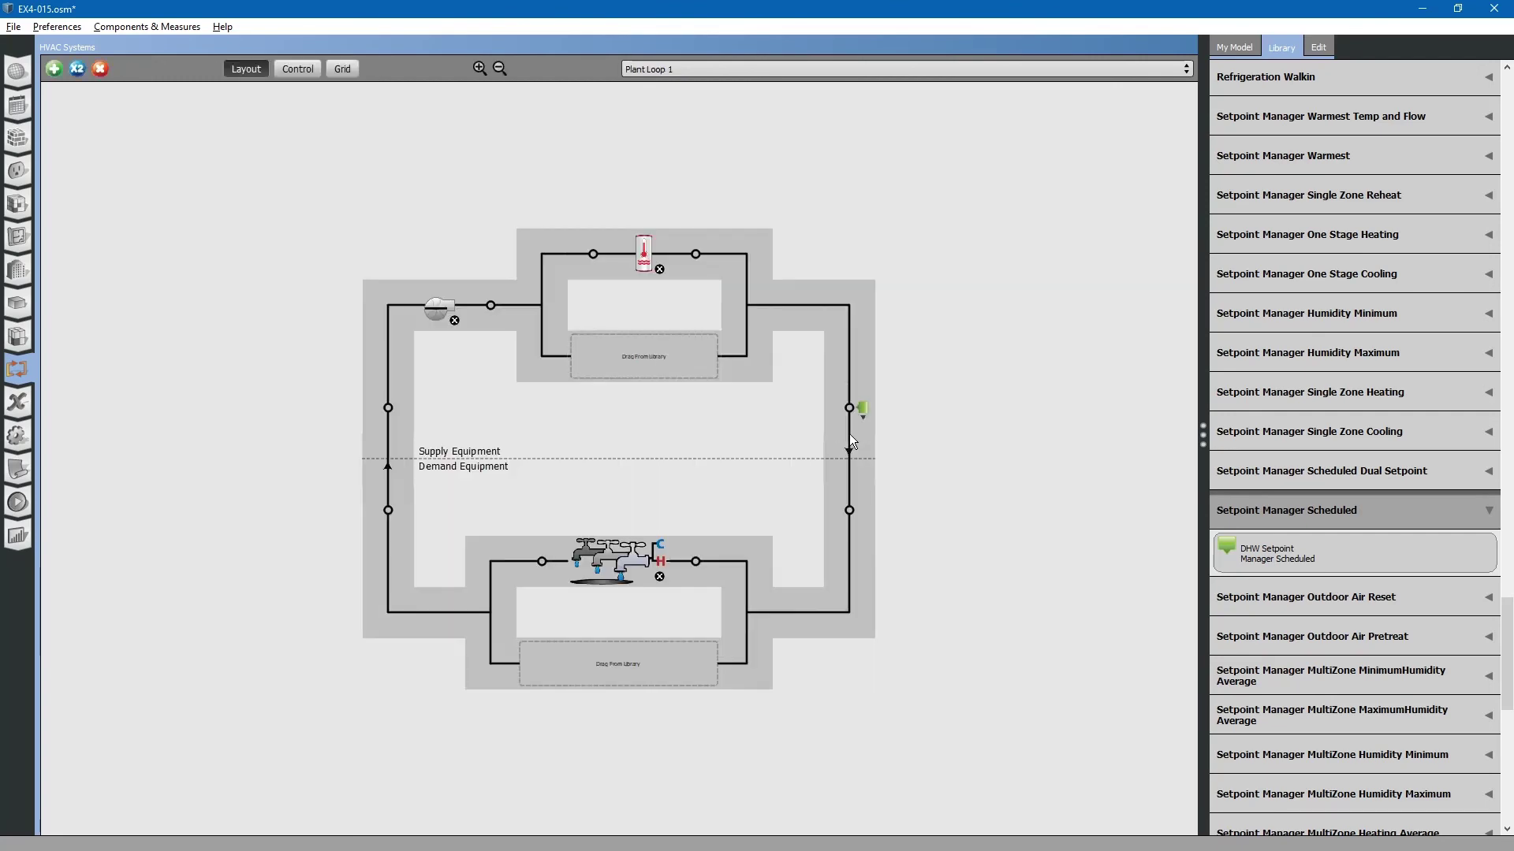
Show Plant Loop 1's properties: Water fluid, Heating loop type, setpoint node Node 8.
click(652, 462)
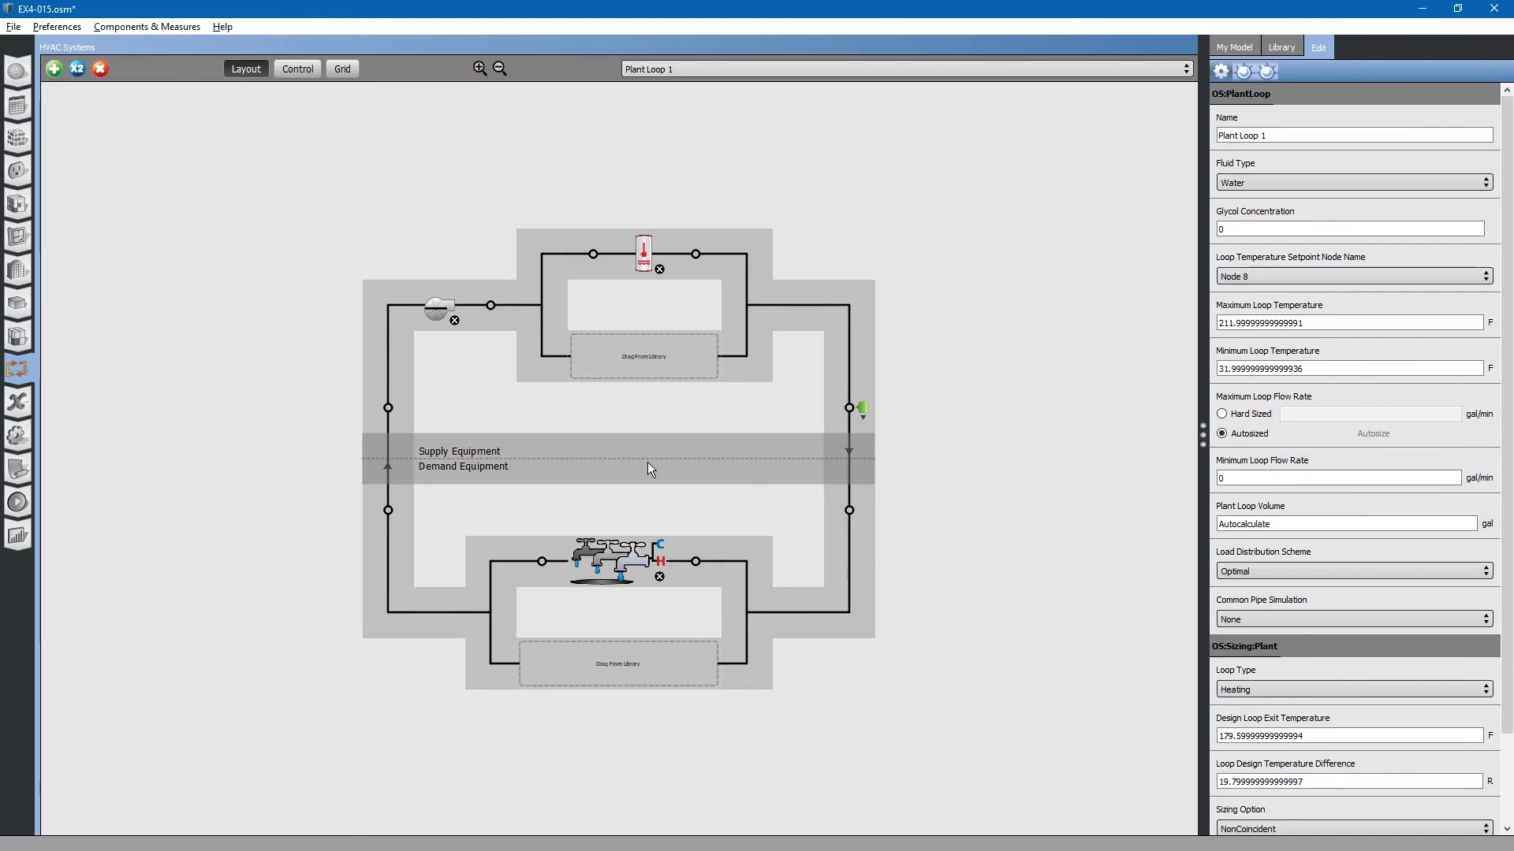